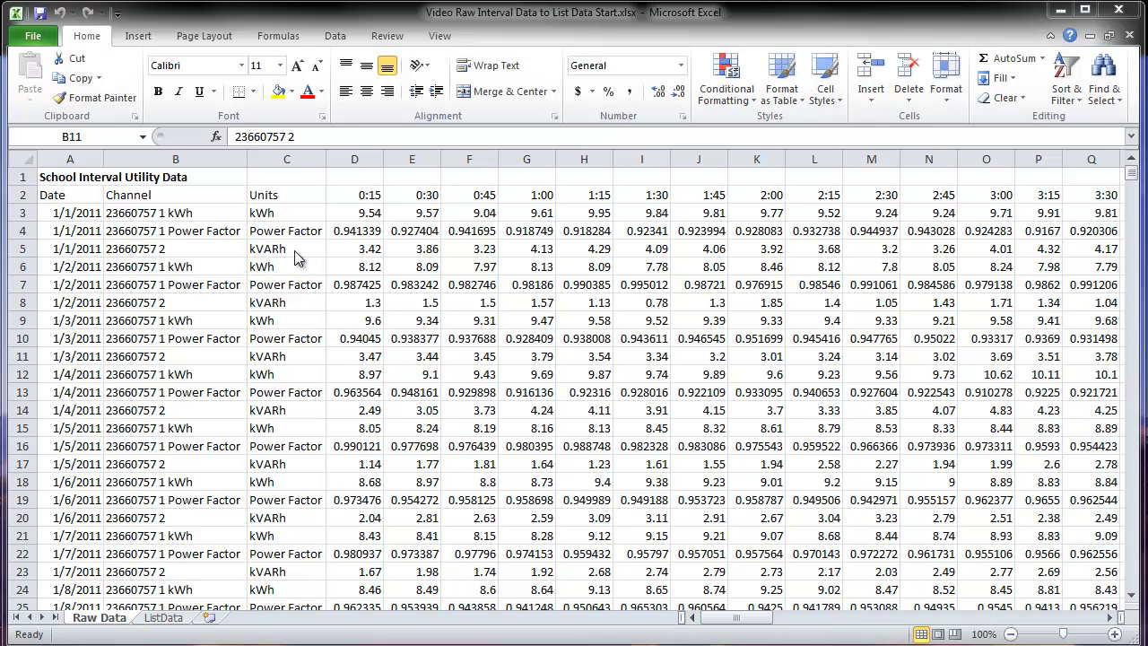
Go to the ListData sheet and select the 'Number of 15 Minute Intervals' heading cell.
{"action": "left_click", "coordinate": [165, 619]}
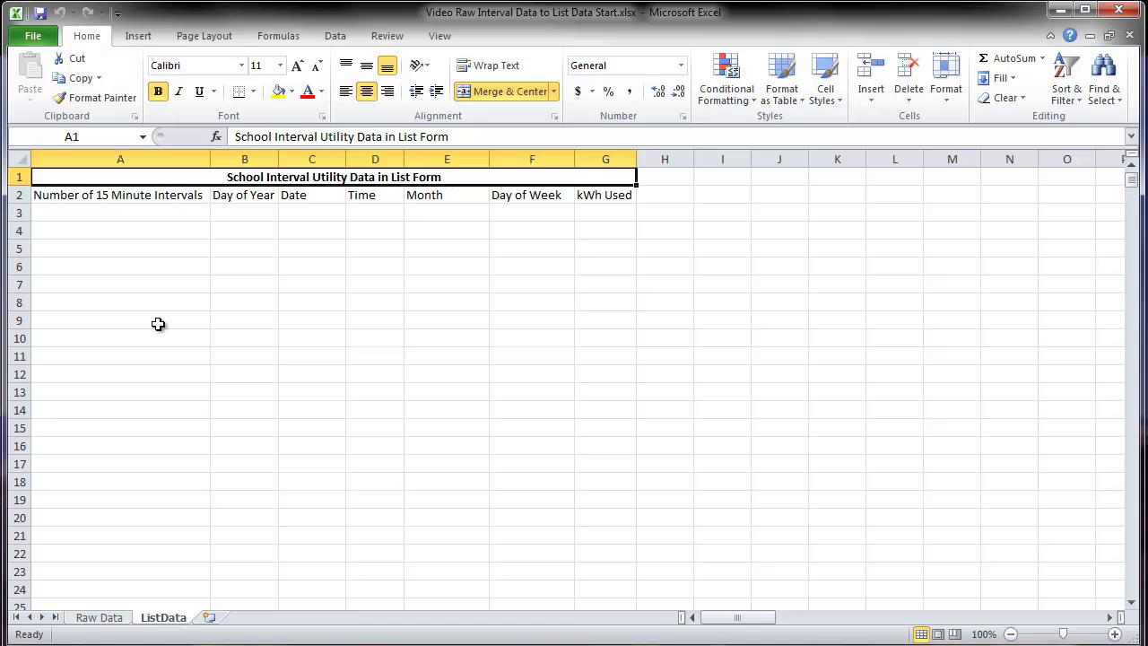
{"action": "left_click", "coordinate": [115, 193]}
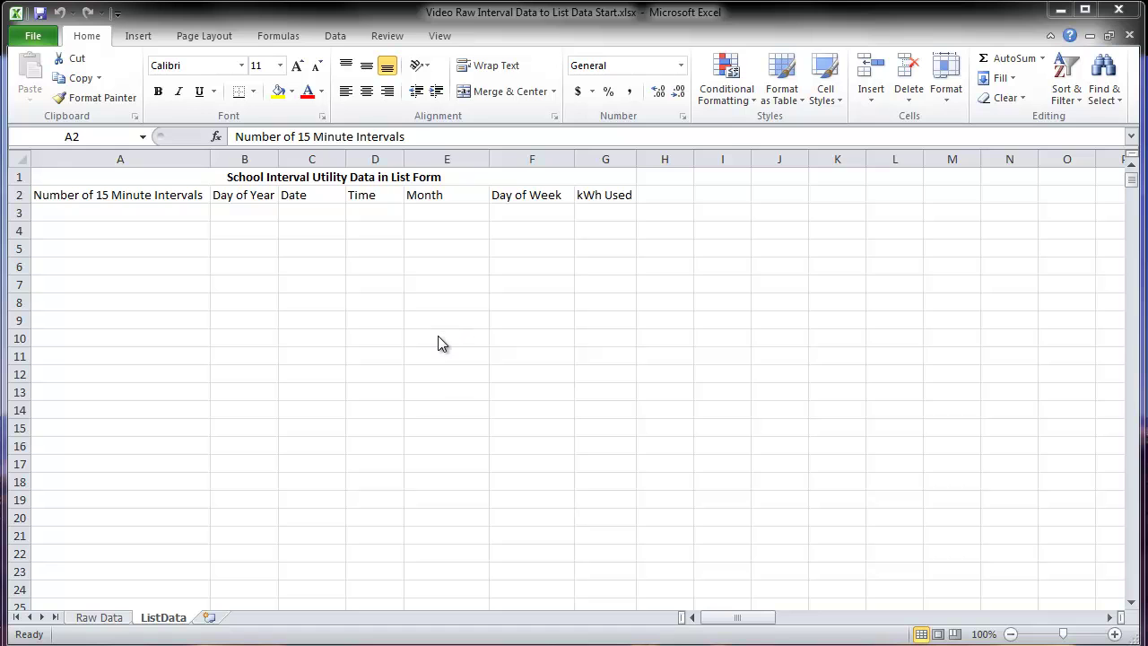
Enter =96*365 in J3 to get 35040 intervals per year.
{"action": "left_click", "coordinate": [775, 216]}
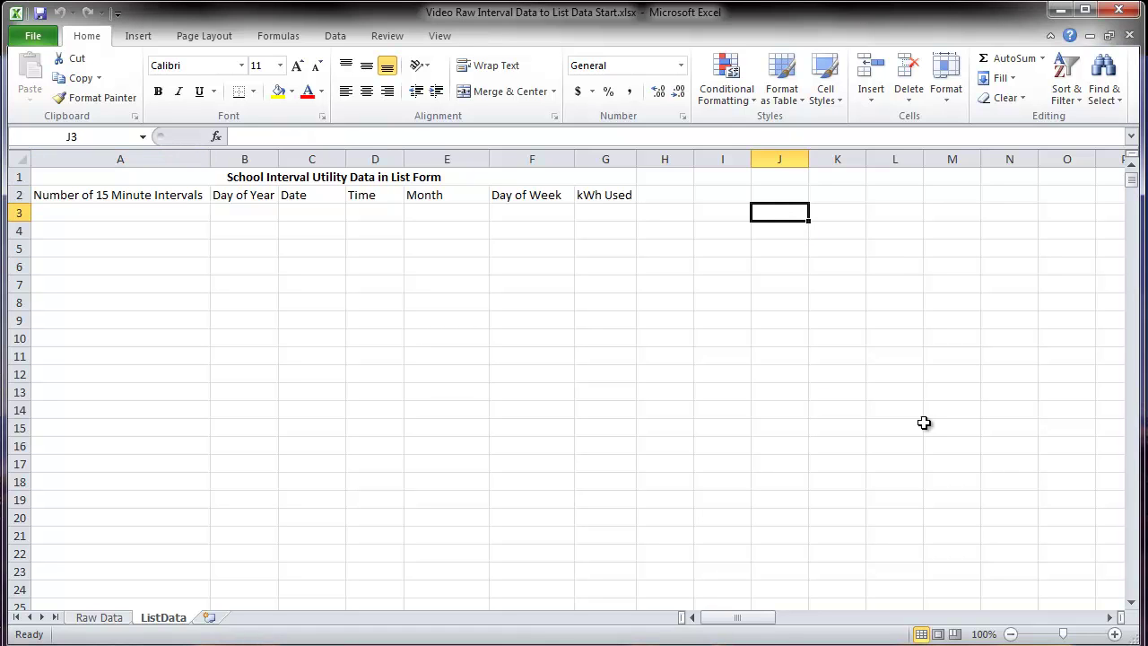
{"action": "type", "text": "="}
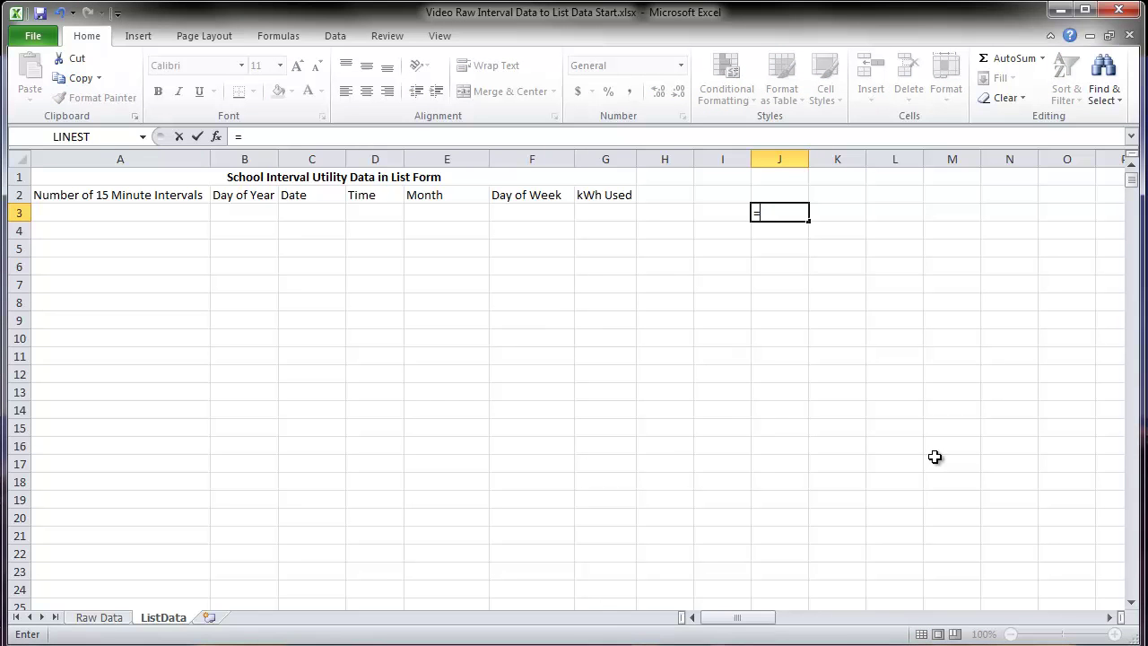
{"action": "type", "text": "96*365"}
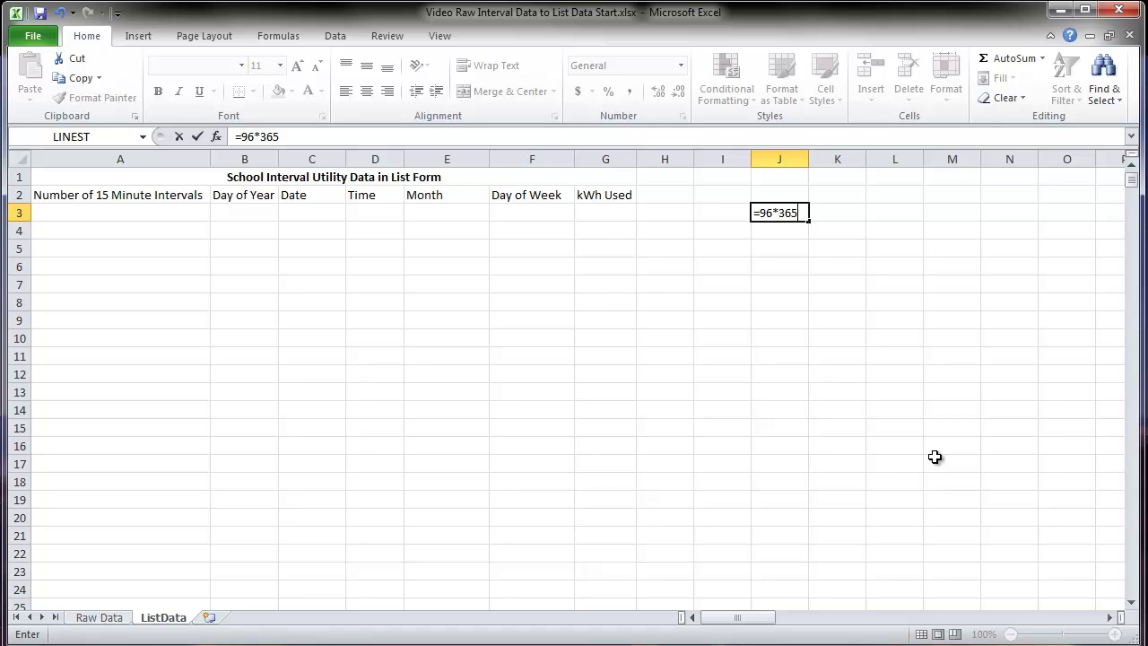
{"action": "key", "text": "Return"}
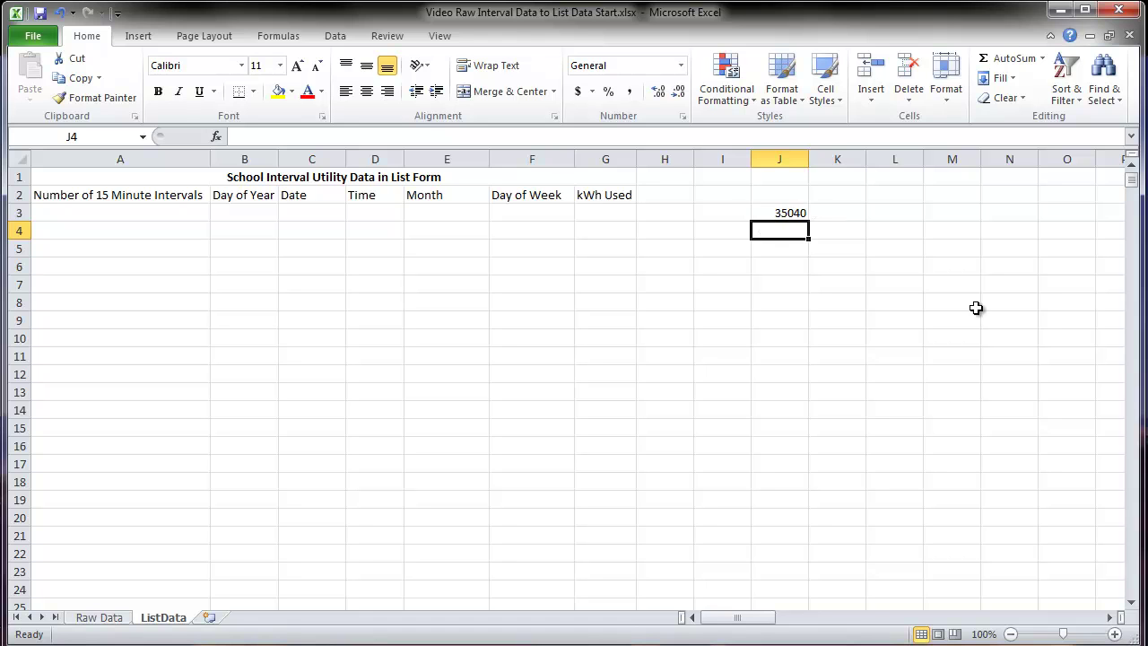
Go to cell A35042 and enter 'Placeholder' there.
{"action": "left_click", "coordinate": [1113, 99]}
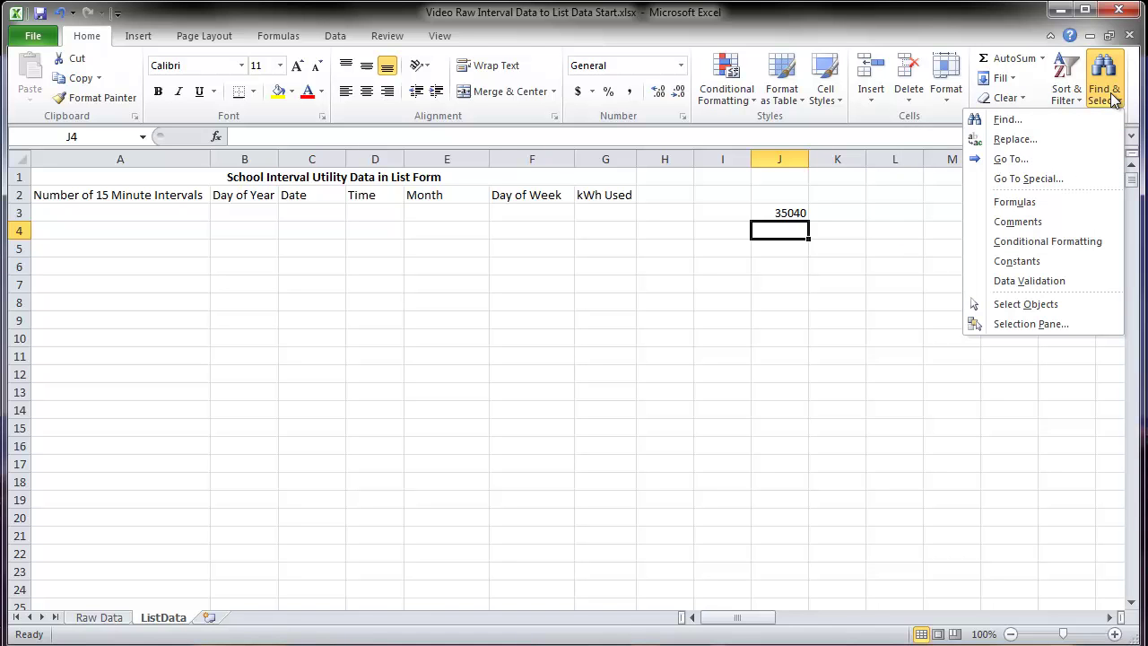
{"action": "left_click", "coordinate": [1028, 159]}
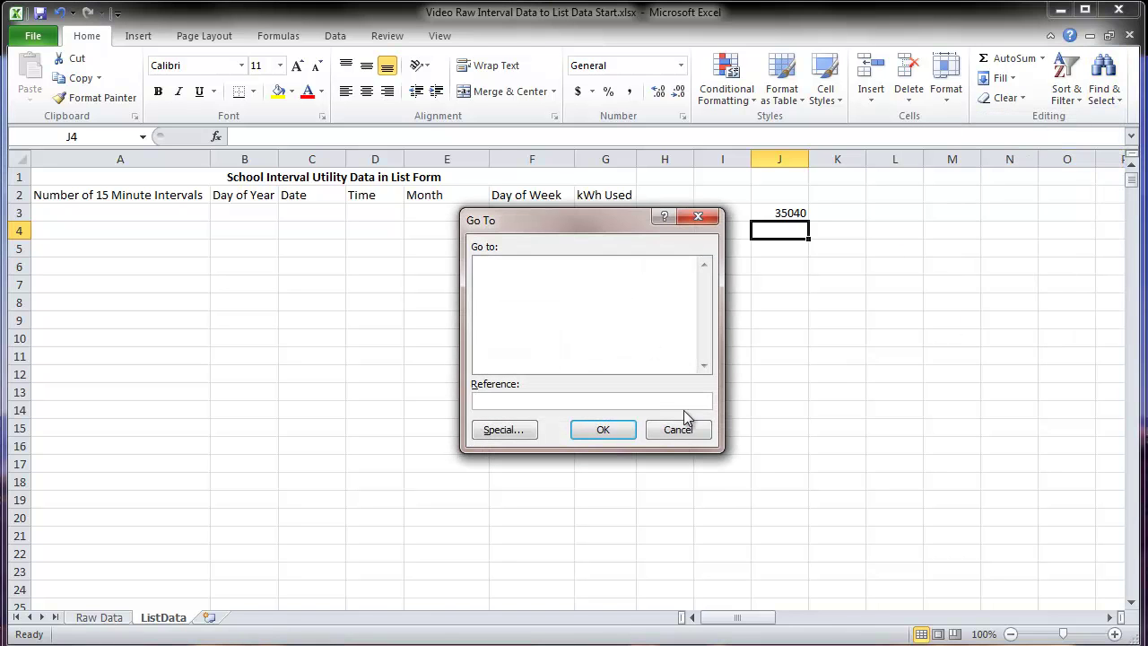
{"action": "type", "text": "A35042"}
{"action": "left_click", "coordinate": [619, 429]}
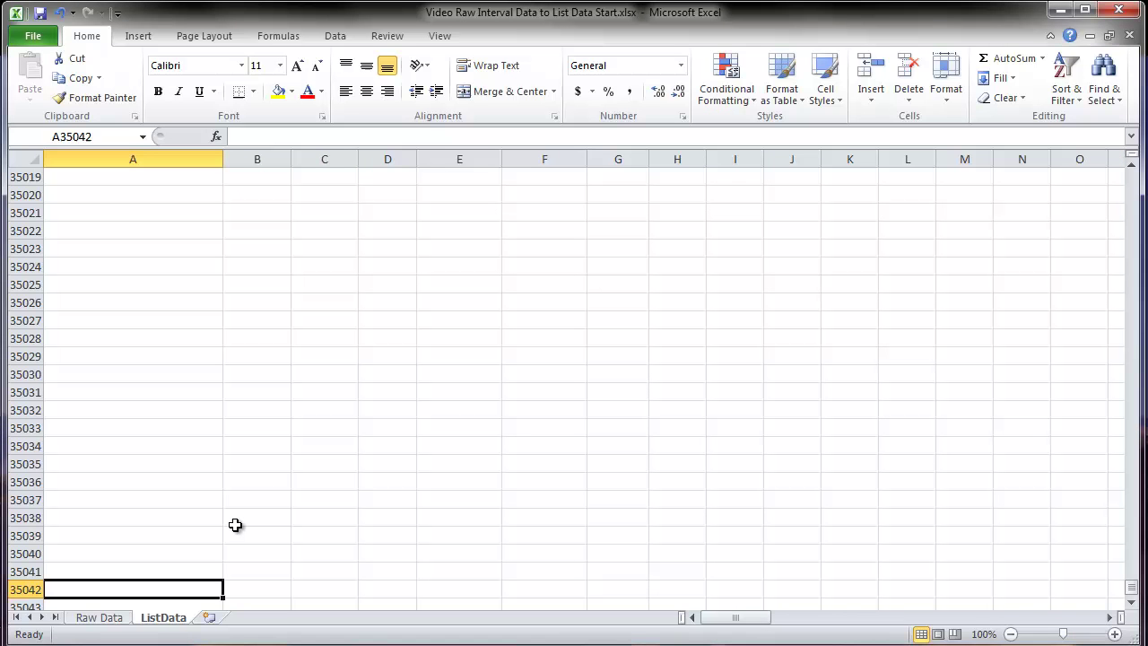
{"action": "type", "text": "Placeholder"}
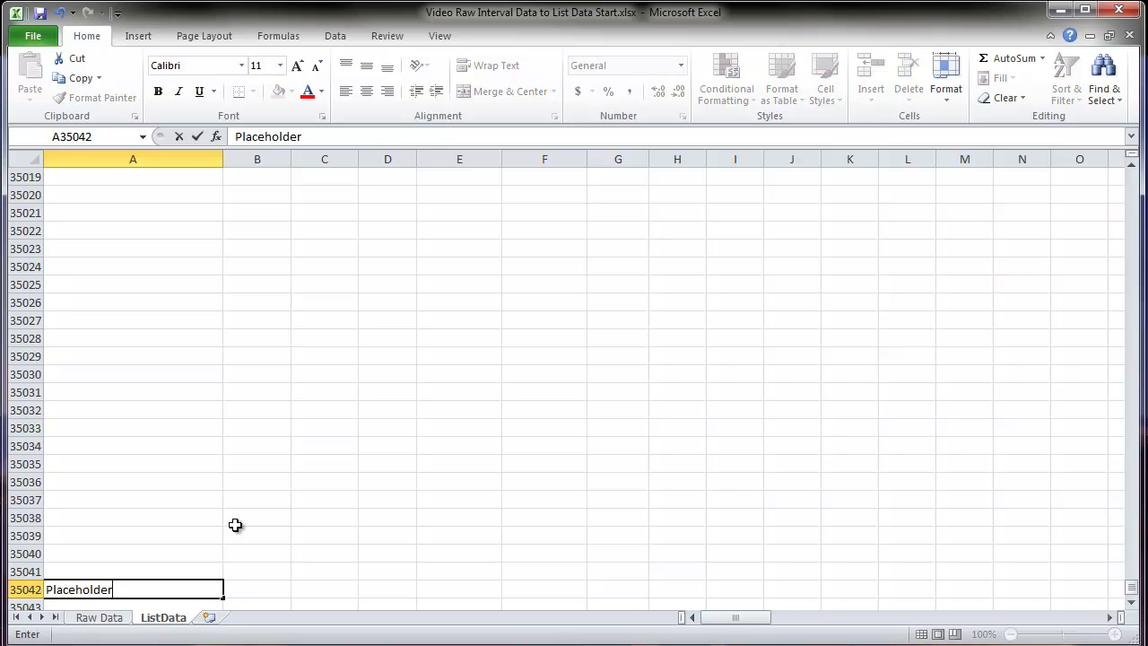
{"action": "key", "text": "Return"}
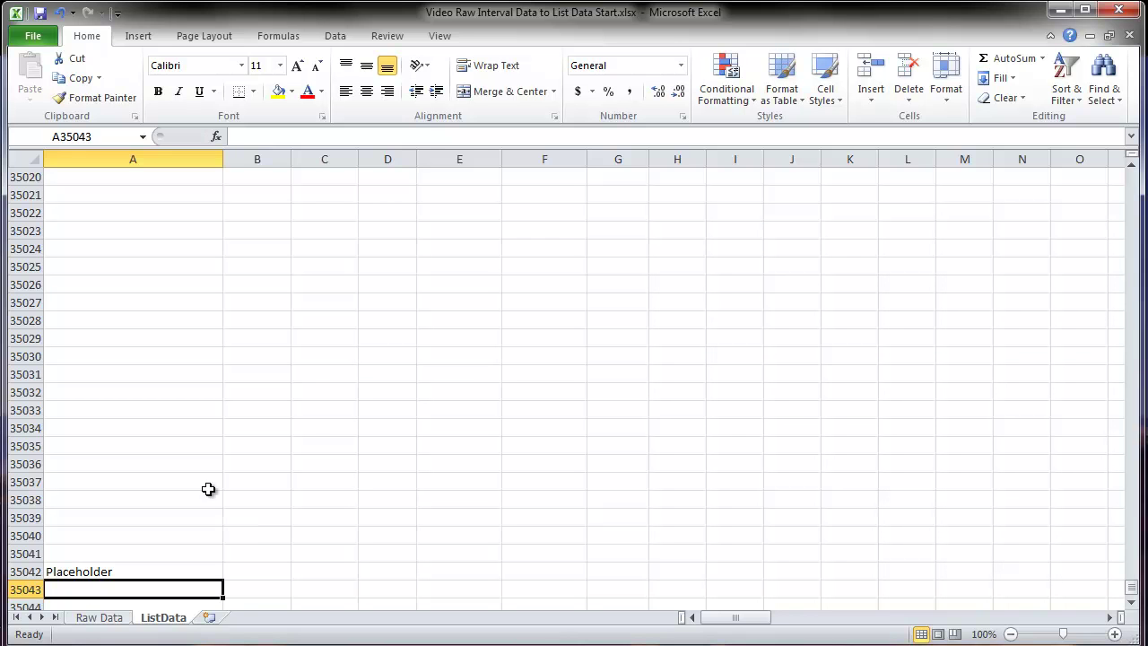
Split the window so the header rows and row 35042 are visible together.
{"action": "left_click_drag", "start_coordinate": [1131, 586], "coordinate": [1131, 168]}
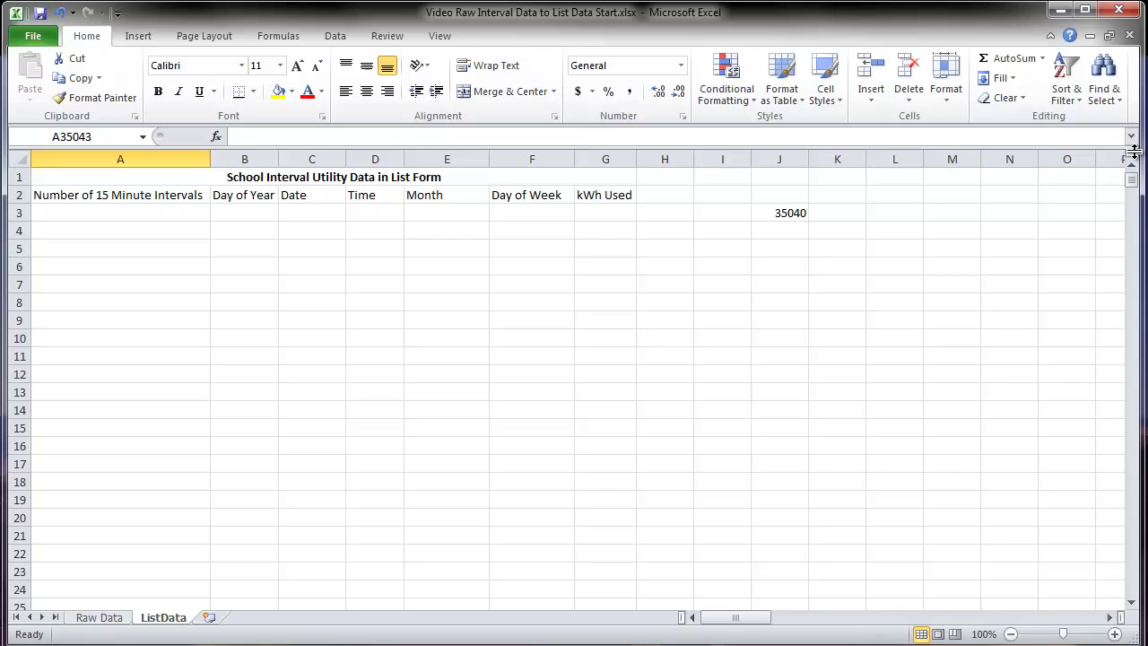
{"action": "left_click_drag", "start_coordinate": [1133, 151], "coordinate": [1031, 423]}
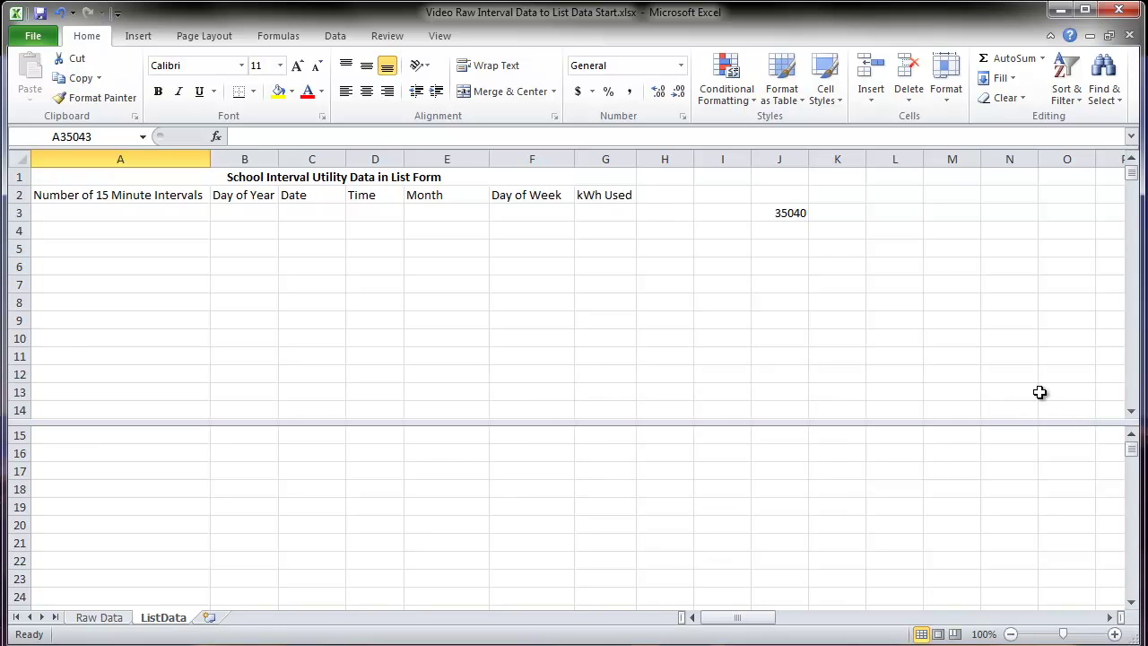
{"action": "left_click_drag", "start_coordinate": [1132, 450], "coordinate": [1131, 593]}
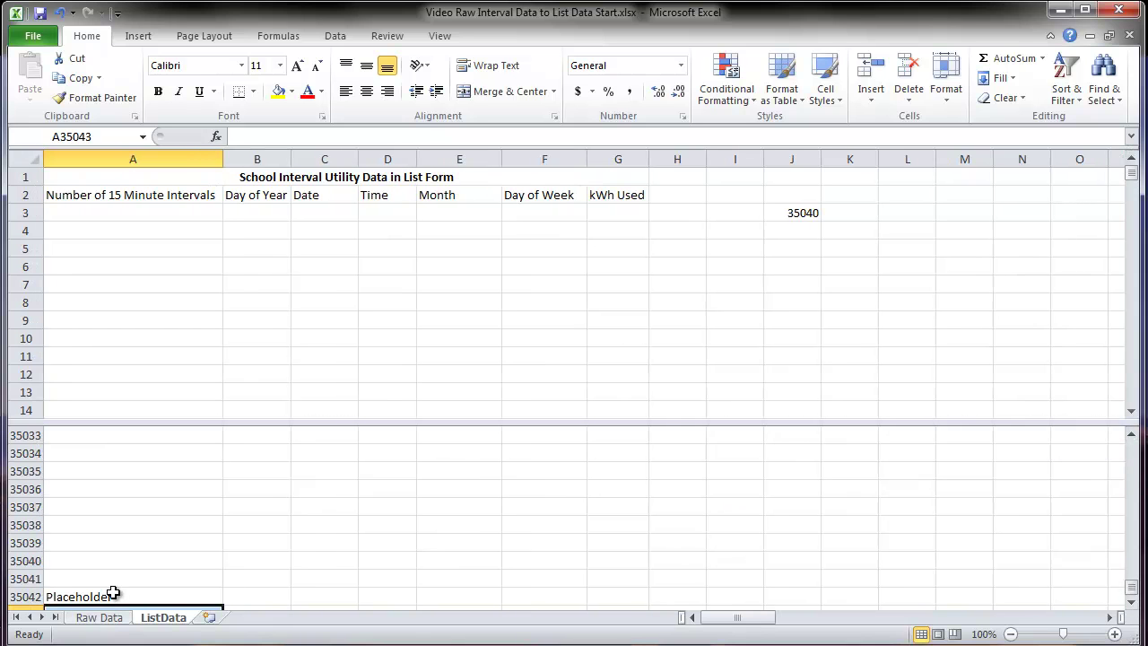
Clear the 35040 scratch calculation from cell J3.
{"action": "left_click", "coordinate": [145, 211]}
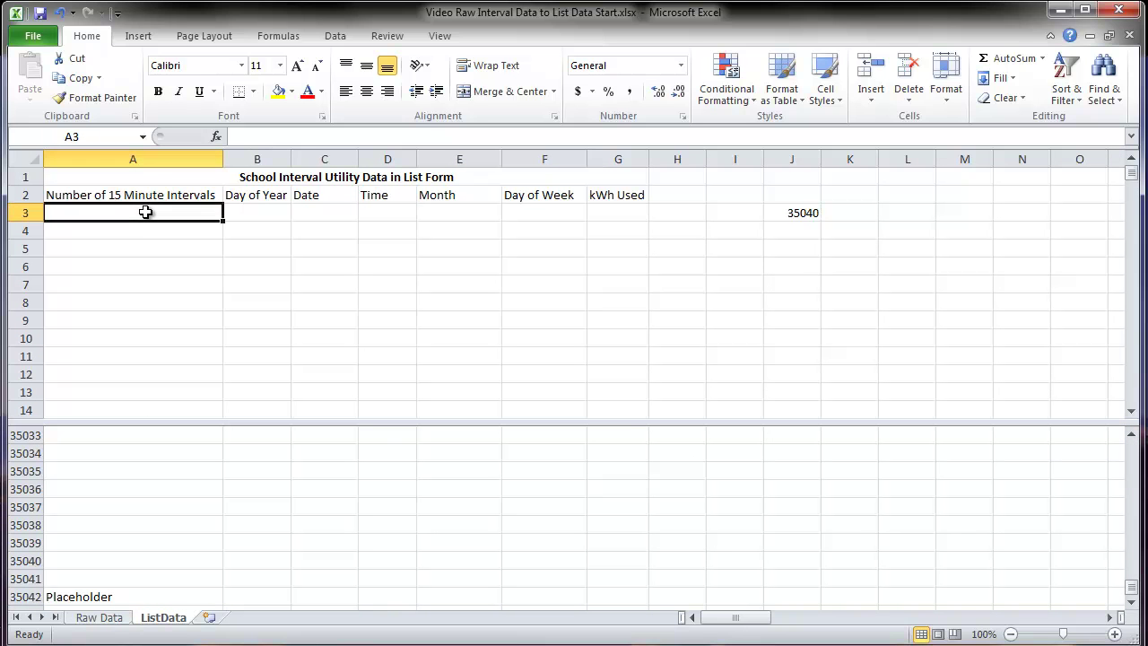
{"action": "left_click", "coordinate": [794, 215]}
{"action": "key", "text": "Delete"}
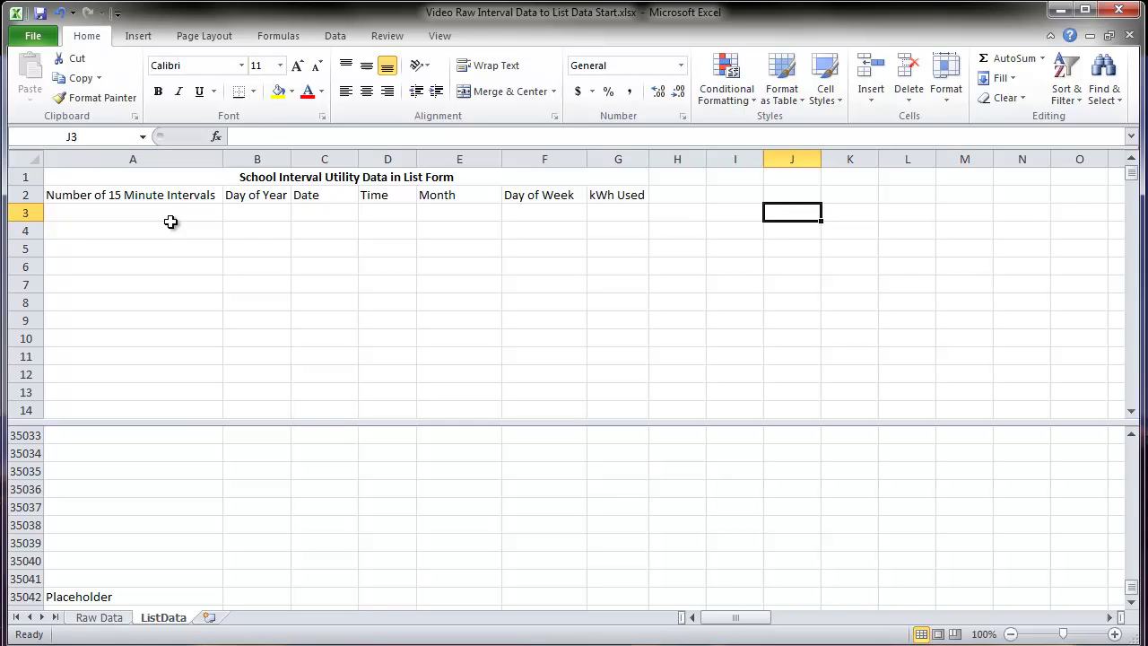
Enter 1 in A3 and =A3+1 in A4, filling down to 96 at row 98.
{"action": "left_click", "coordinate": [165, 216]}
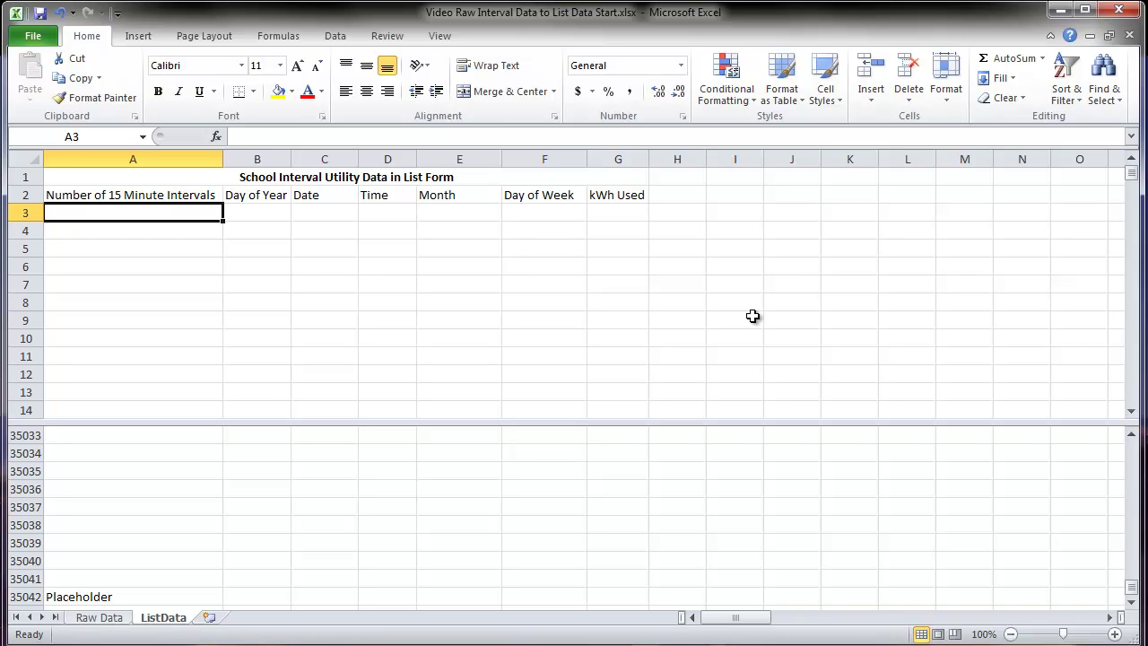
{"action": "type", "text": "1"}
{"action": "key", "text": "Return"}
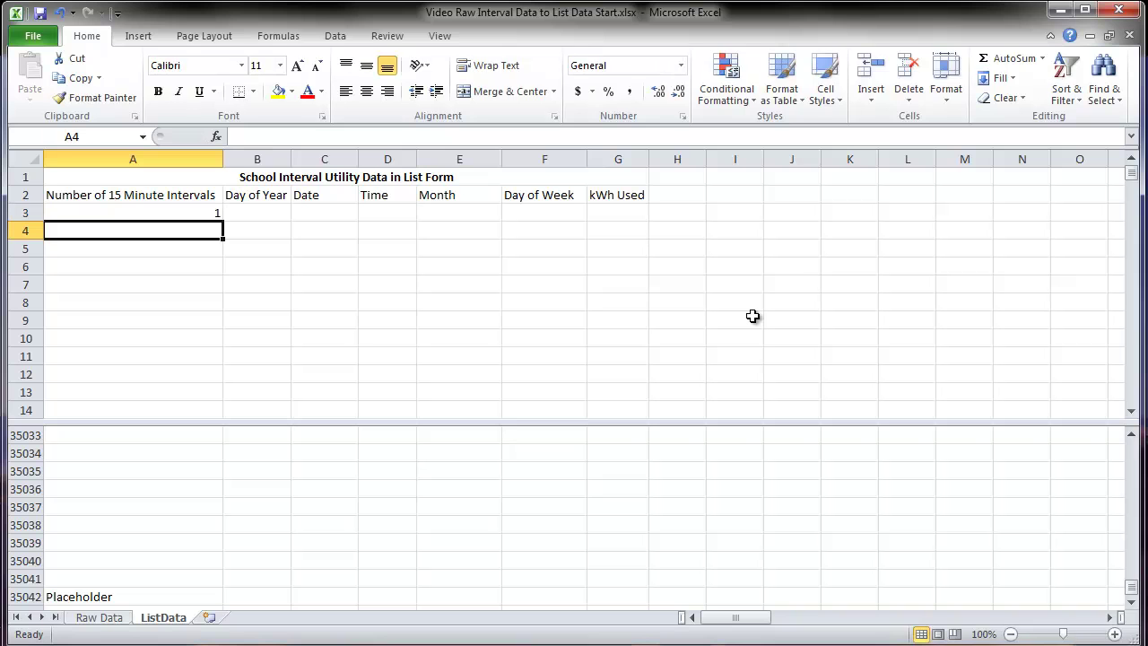
{"action": "type", "text": "="}
{"action": "left_click", "coordinate": [203, 213]}
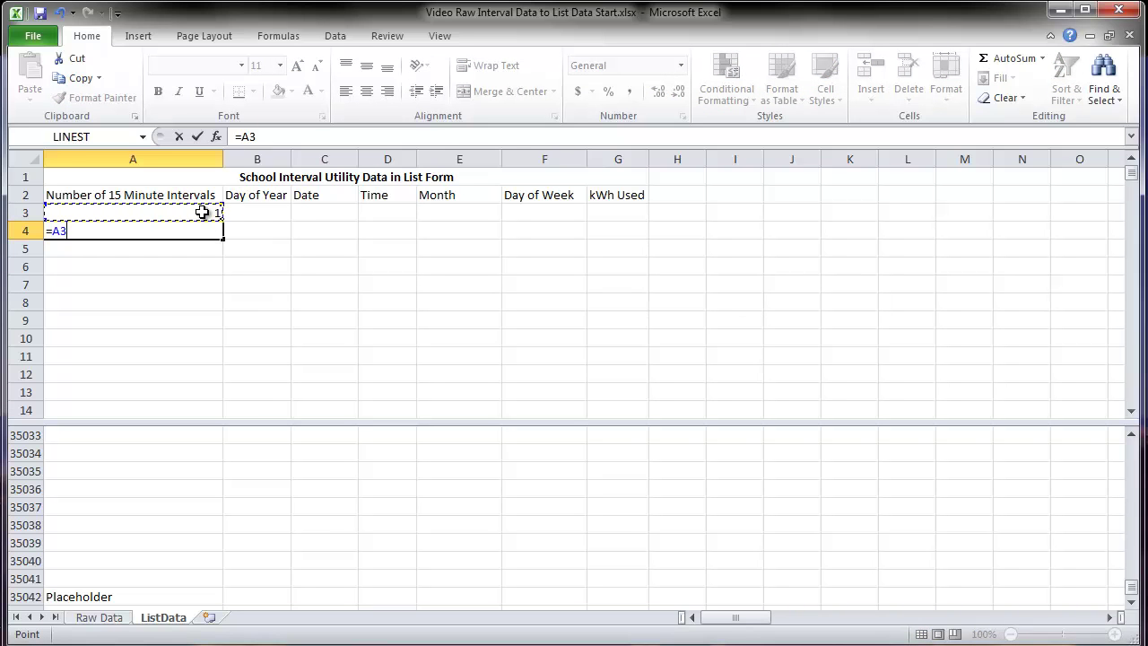
{"action": "type", "text": "+1"}
{"action": "key", "text": "Return"}
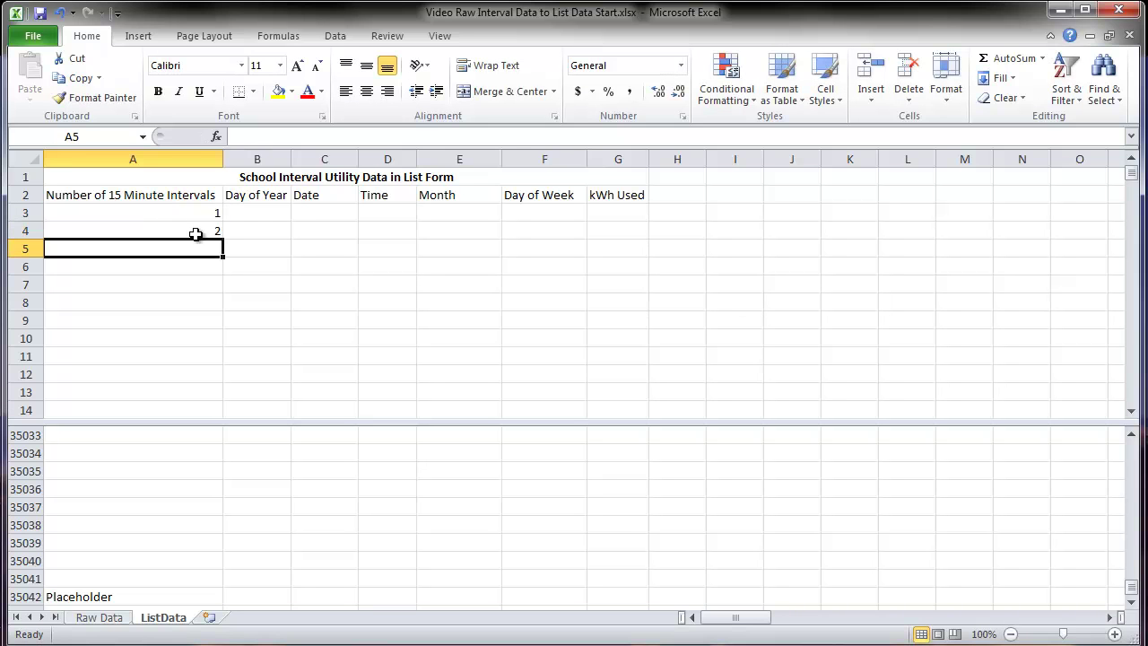
{"action": "left_click", "coordinate": [197, 232]}
{"action": "mouse_move", "coordinate": [222, 240]}
{"action": "left_mouse_down"}
{"action": "mouse_move", "coordinate": [234, 498]}
{"action": "mouse_move", "coordinate": [223, 159]}
{"action": "mouse_move", "coordinate": [214, 257]}
{"action": "left_mouse_up"}
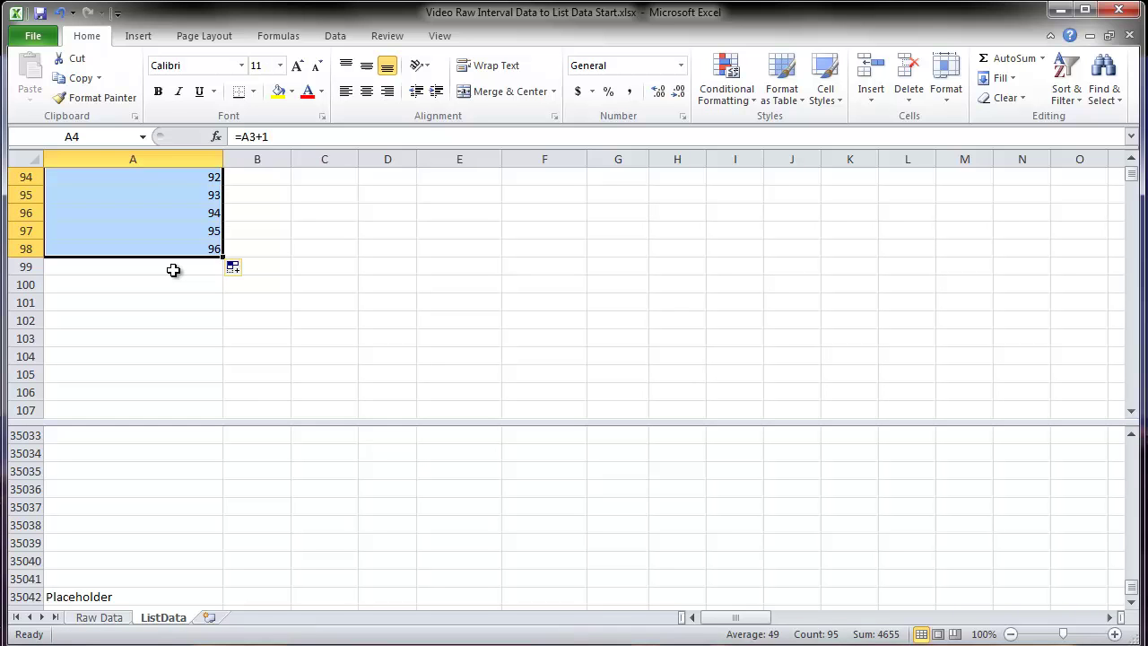
Enter =A3 in A99 and paste it through A35042 so intervals repeat 1–96.
{"action": "left_click", "coordinate": [174, 270]}
{"action": "type", "text": "="}
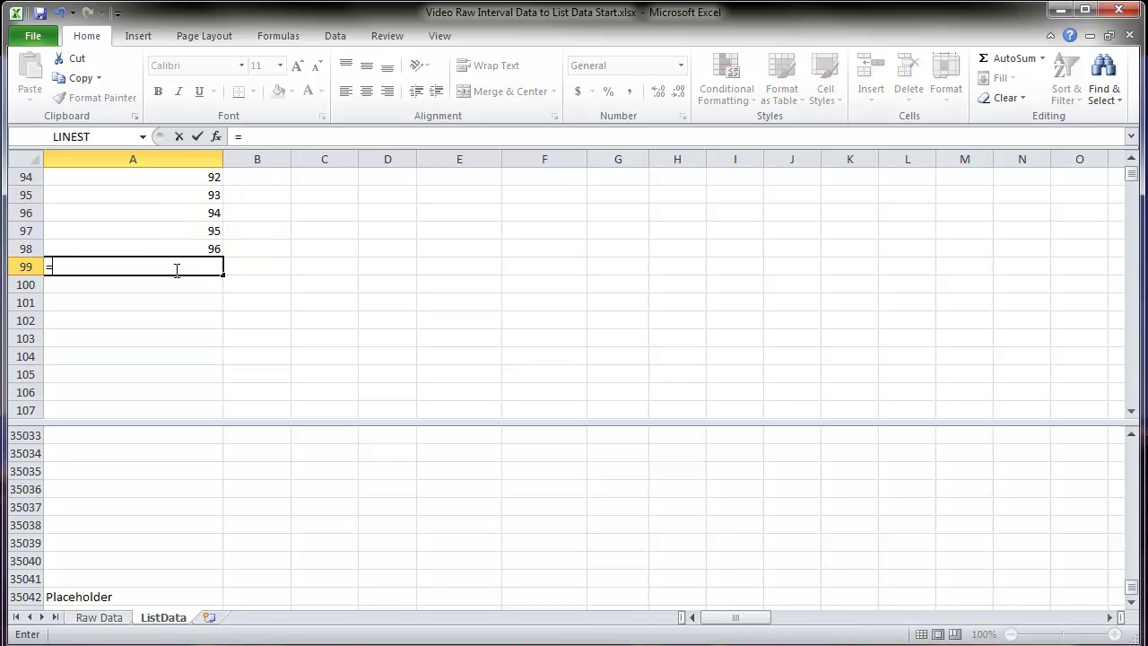
{"action": "left_click_drag", "start_coordinate": [1134, 174], "coordinate": [1132, 163]}
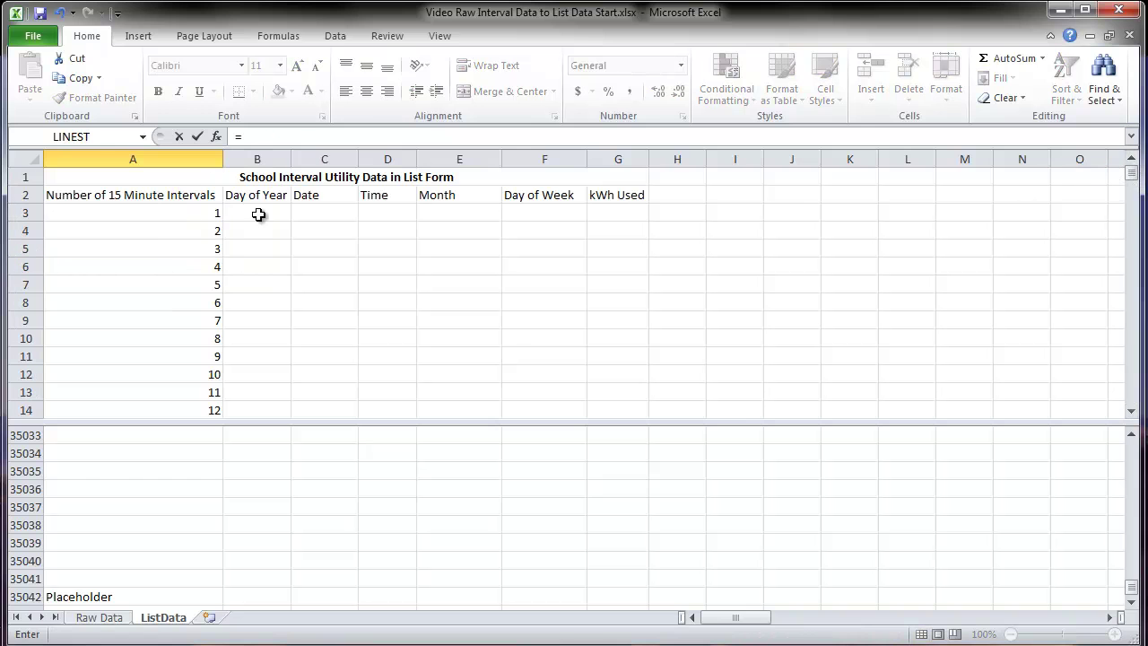
{"action": "left_click", "coordinate": [188, 211]}
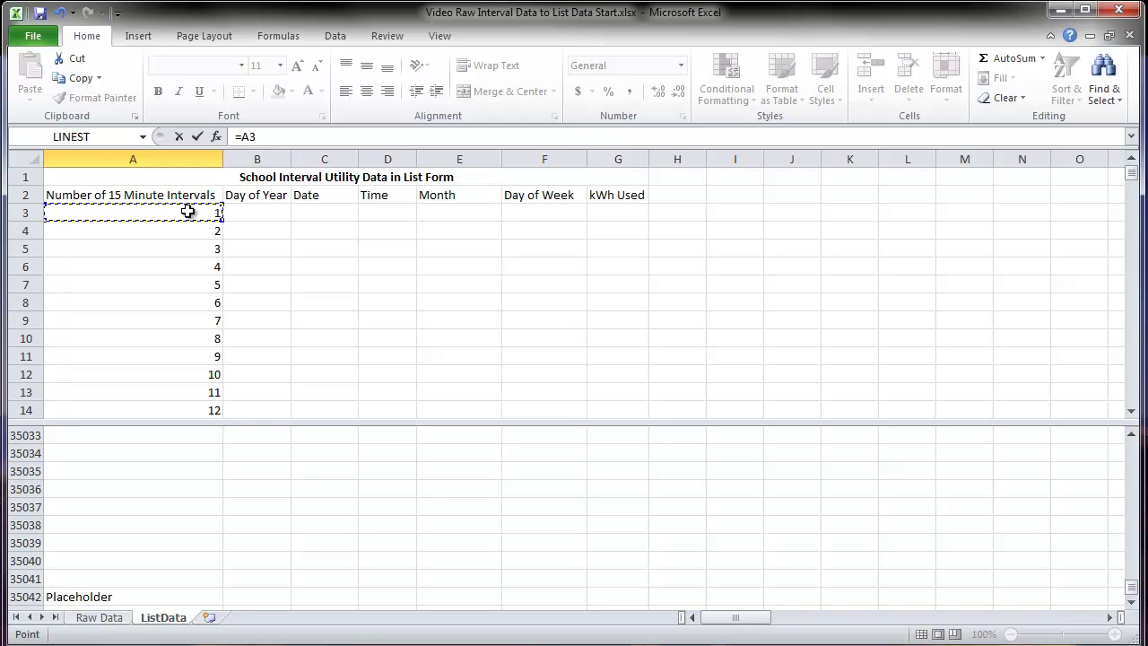
{"action": "key", "text": "Return"}
{"action": "left_click", "coordinate": [211, 392]}
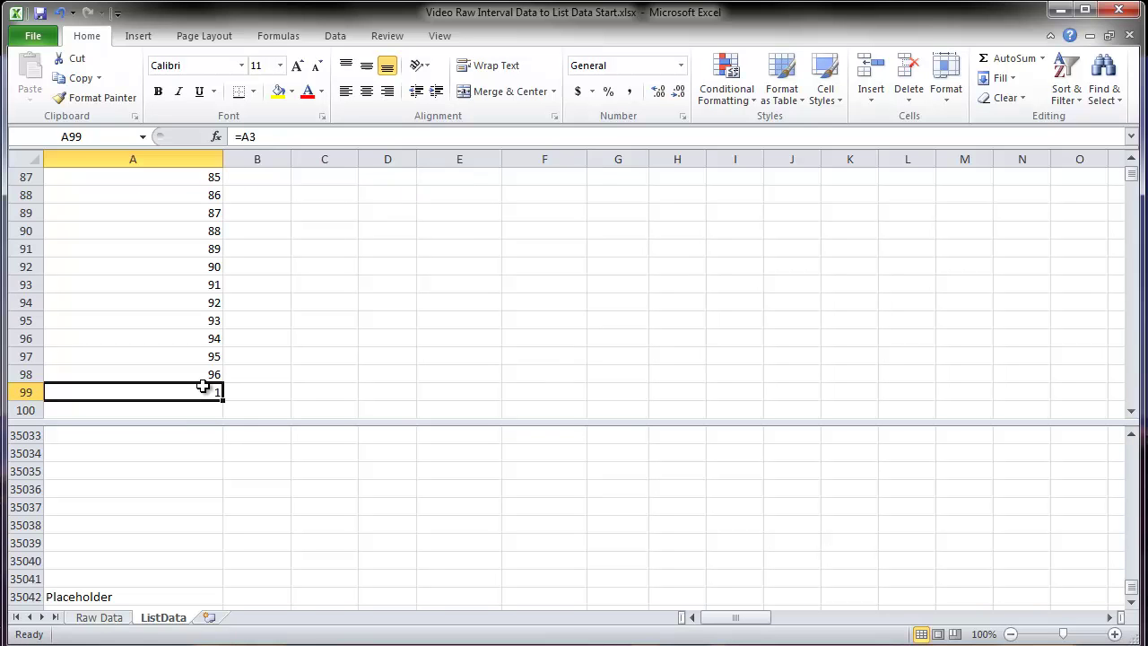
{"action": "key", "text": "ctrl+c"}
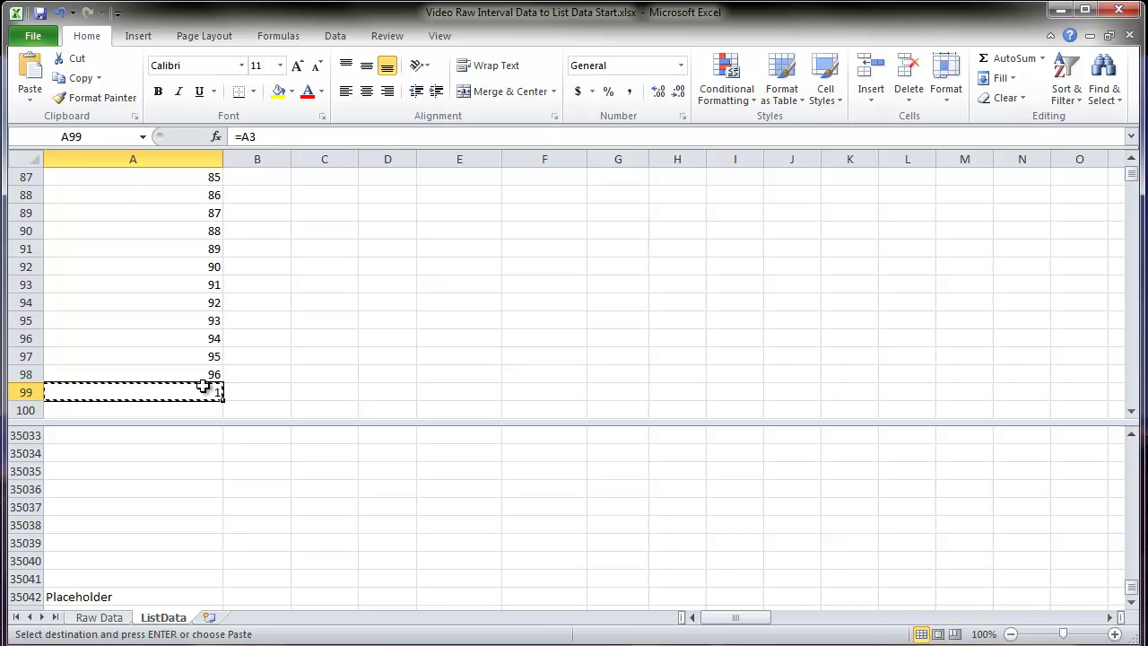
{"action": "left_click", "coordinate": [115, 603], "text": "shift"}
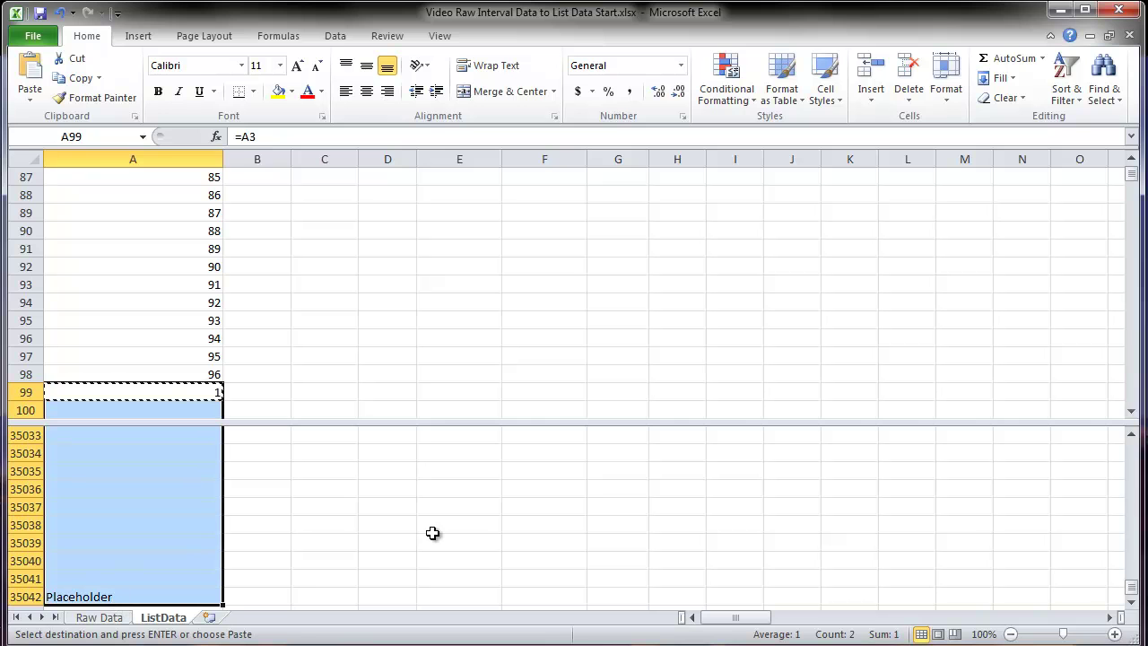
{"action": "key", "text": "ctrl+v"}
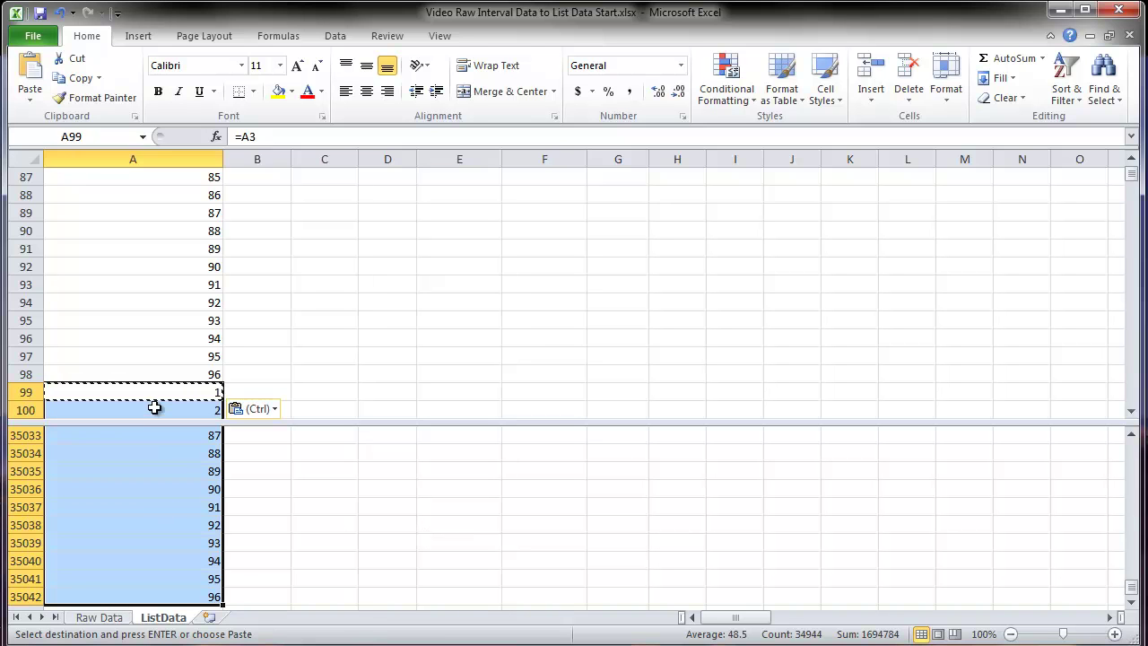
{"action": "scroll", "coordinate": [167, 390], "scroll_direction": "down", "scroll_amount": 13}
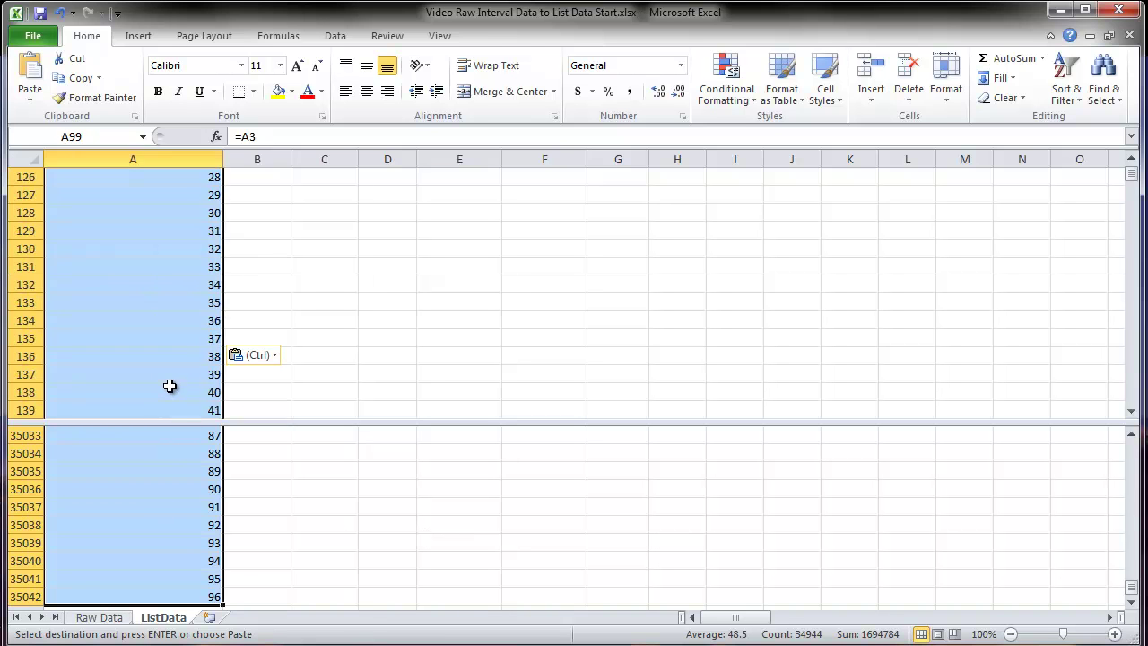
{"action": "scroll", "coordinate": [170, 386], "scroll_direction": "down", "scroll_amount": 20}
{"action": "scroll", "coordinate": [169, 387], "scroll_direction": "up", "scroll_amount": 7}
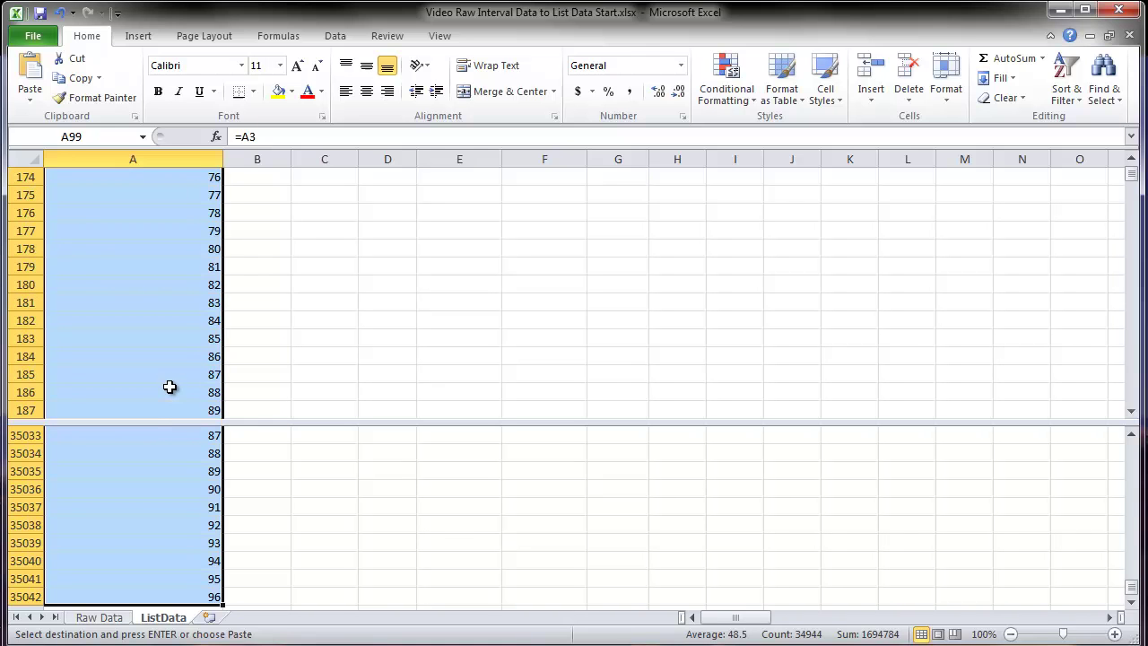
{"action": "scroll", "coordinate": [170, 386], "scroll_direction": "up", "scroll_amount": 20}
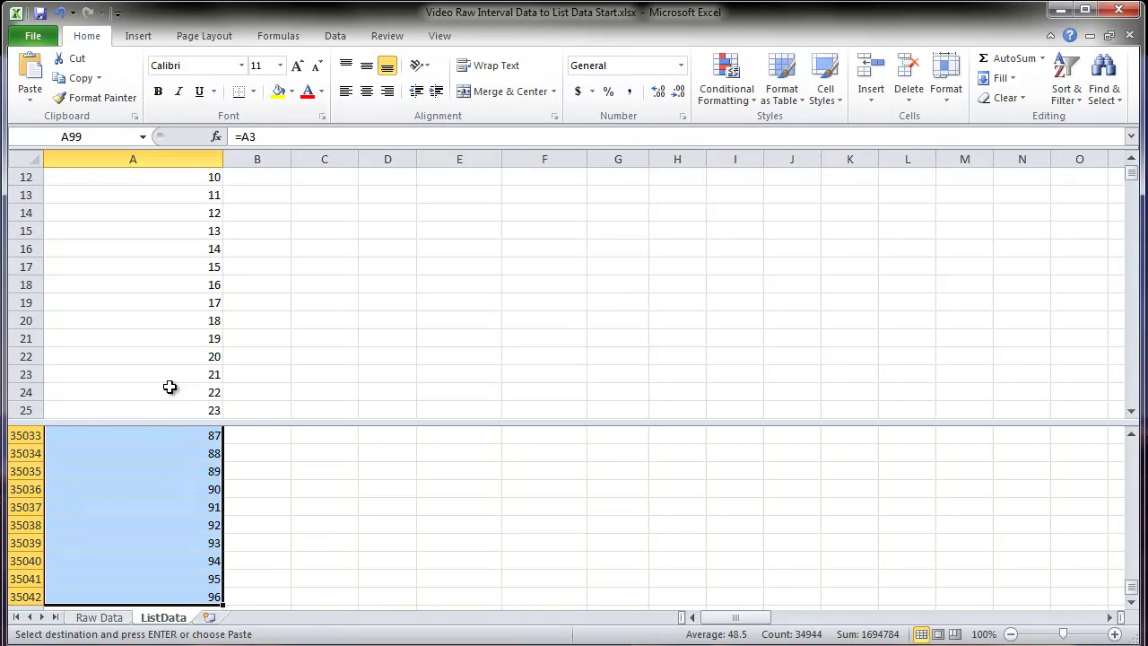
{"action": "scroll", "coordinate": [170, 386], "scroll_direction": "up", "scroll_amount": 4}
{"action": "scroll", "coordinate": [169, 386], "scroll_direction": "down", "scroll_amount": 1}
{"action": "scroll", "coordinate": [169, 387], "scroll_direction": "up", "scroll_amount": 1}
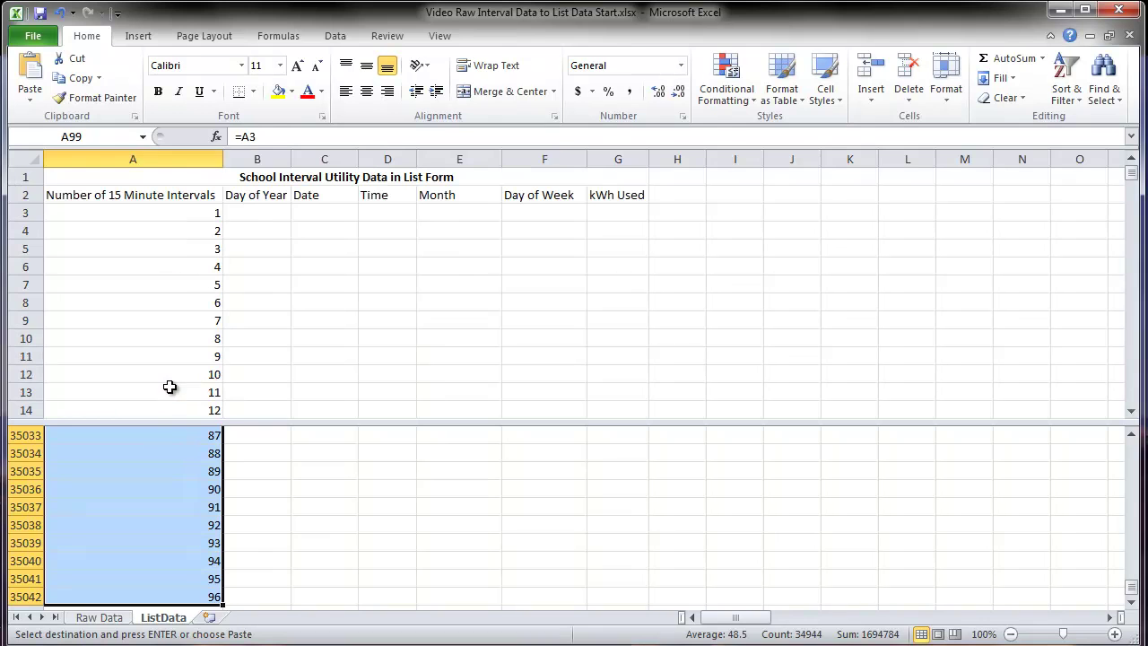
Enter 1 in B3 and repeat it down to B98.
{"action": "left_click", "coordinate": [265, 214]}
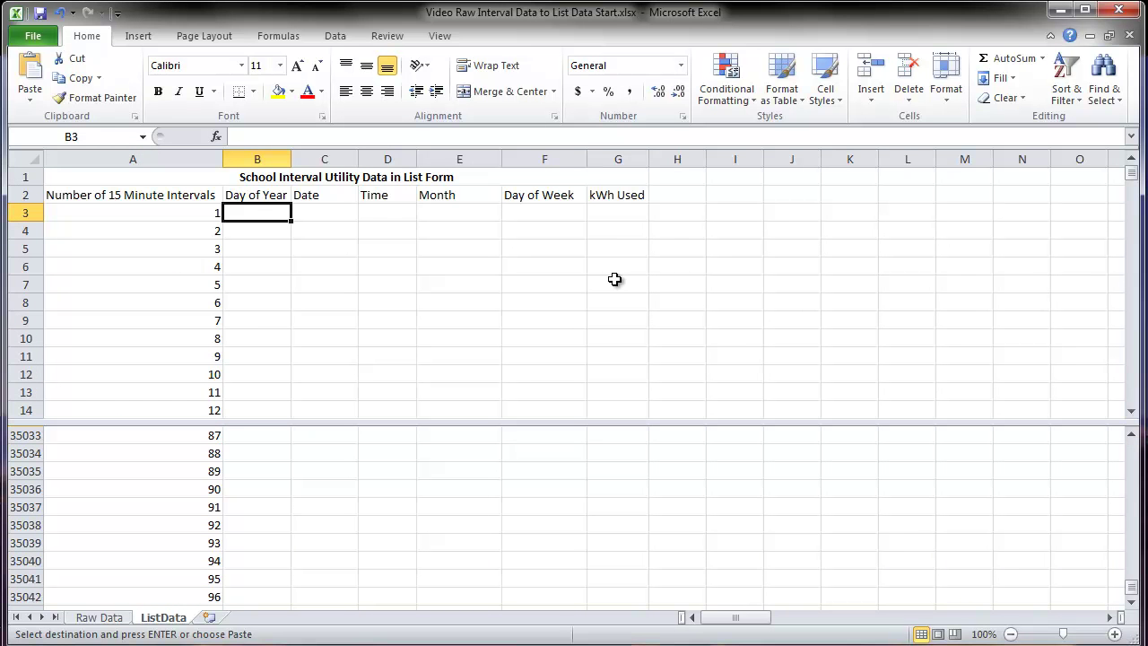
{"action": "type", "text": "1"}
{"action": "key", "text": "Return"}
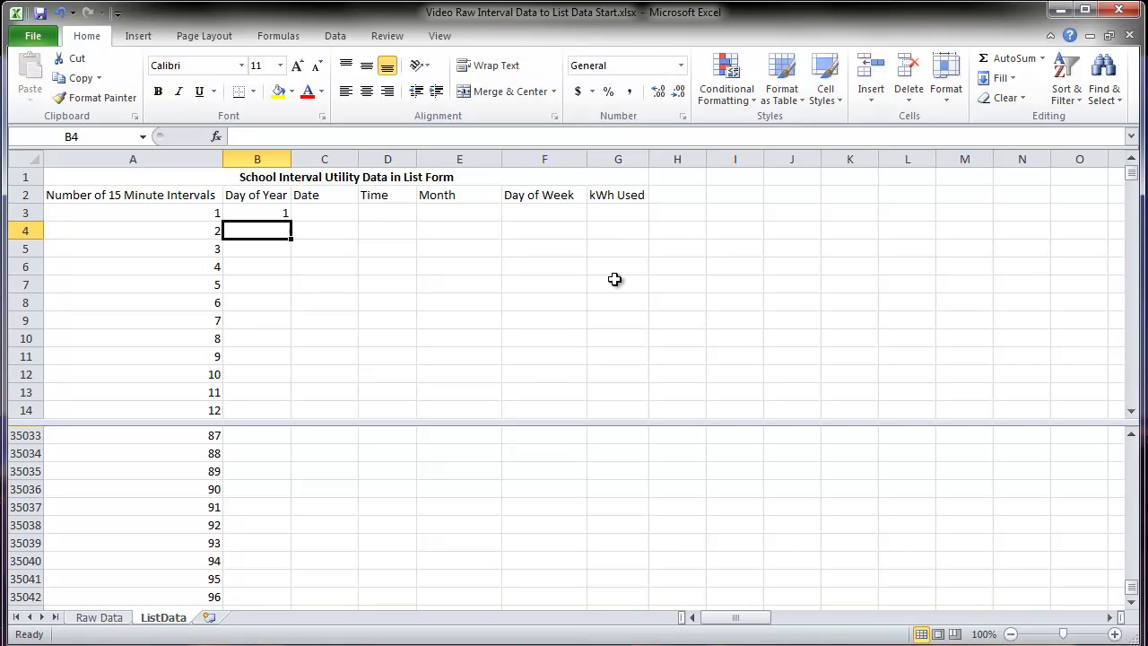
{"action": "left_click", "coordinate": [282, 211]}
{"action": "left_click_drag", "start_coordinate": [290, 221], "coordinate": [298, 260]}
Enter =B3+1 in B99 and fill it down to row 35042, reaching 365.
{"action": "left_click", "coordinate": [280, 266]}
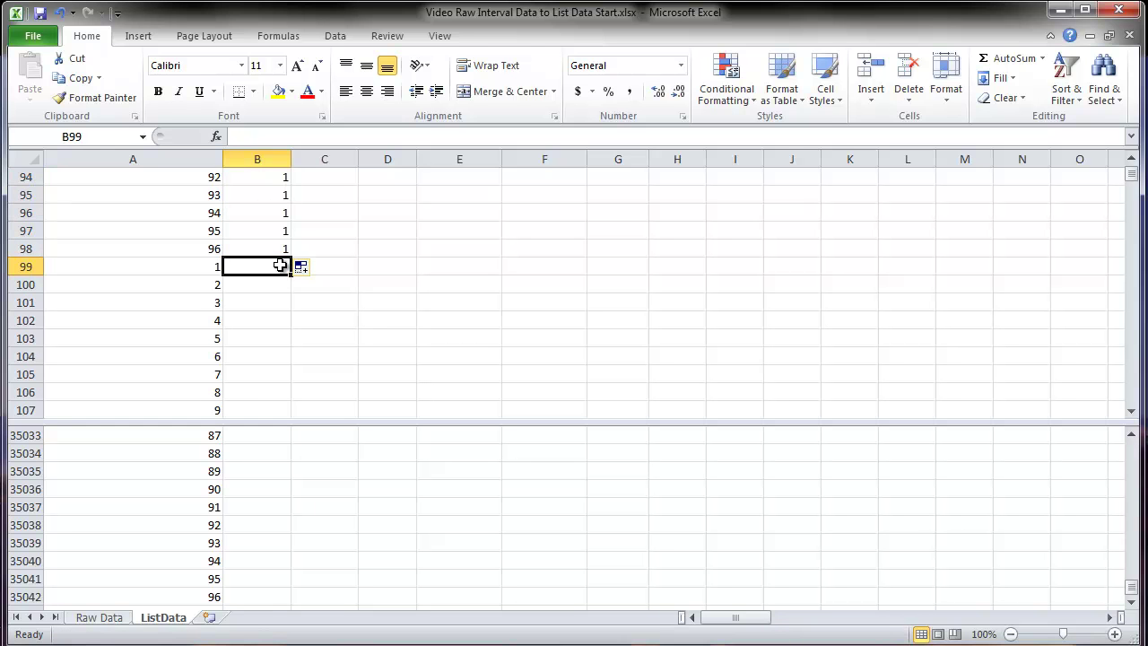
{"action": "type", "text": "="}
{"action": "left_click_drag", "start_coordinate": [1134, 180], "coordinate": [1133, 167]}
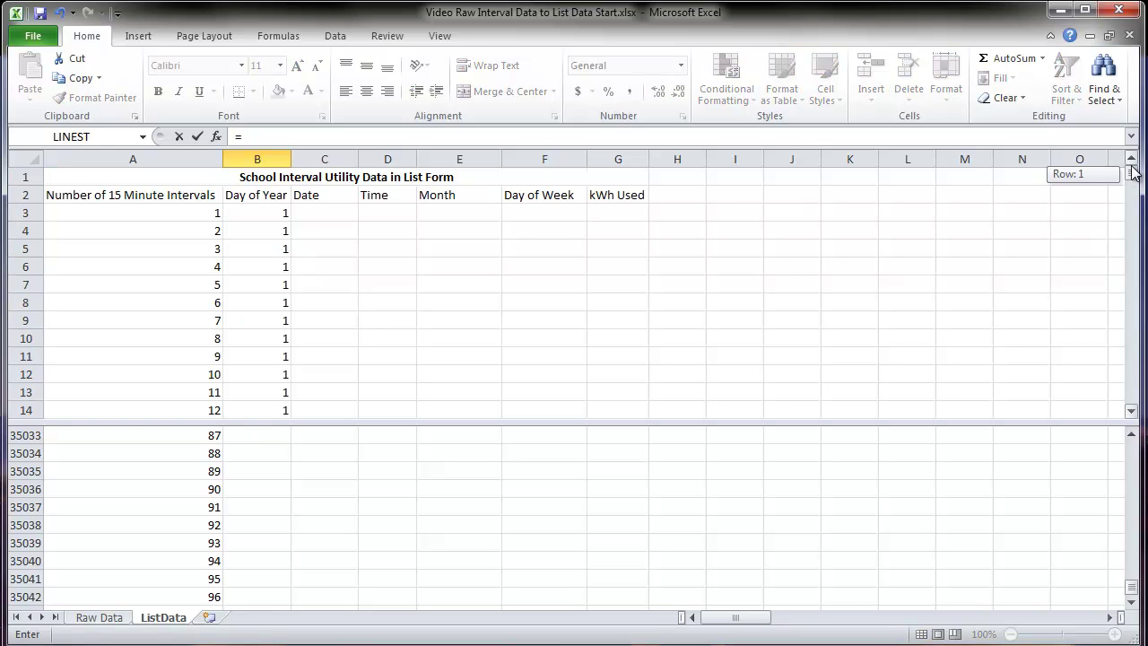
{"action": "left_click", "coordinate": [270, 214]}
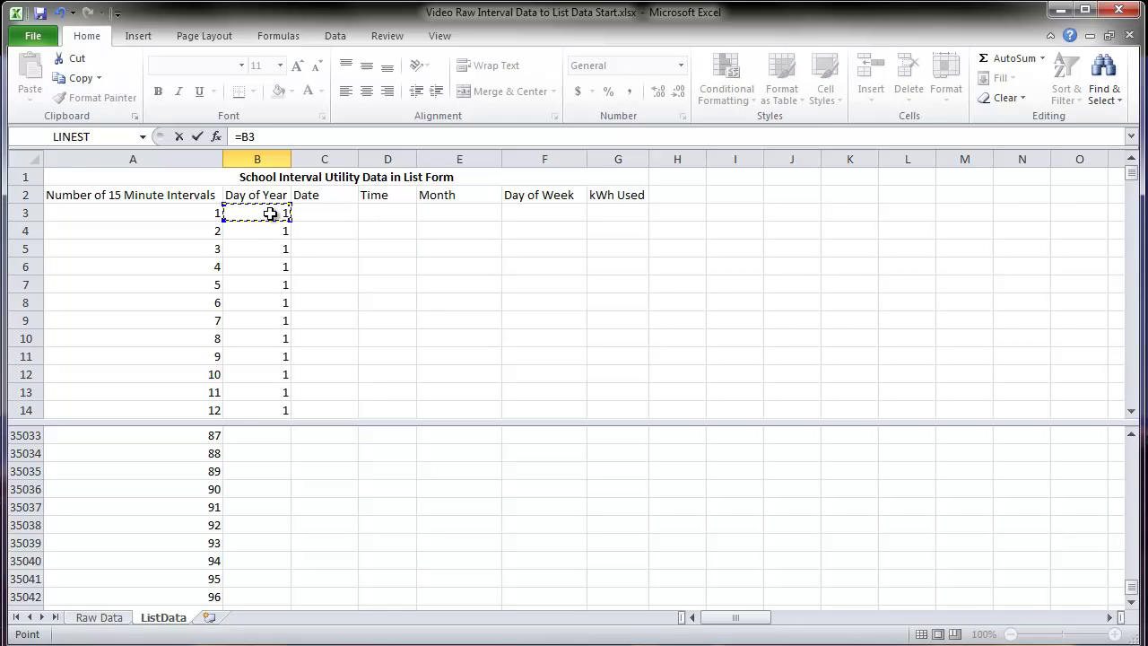
{"action": "key", "text": "Return"}
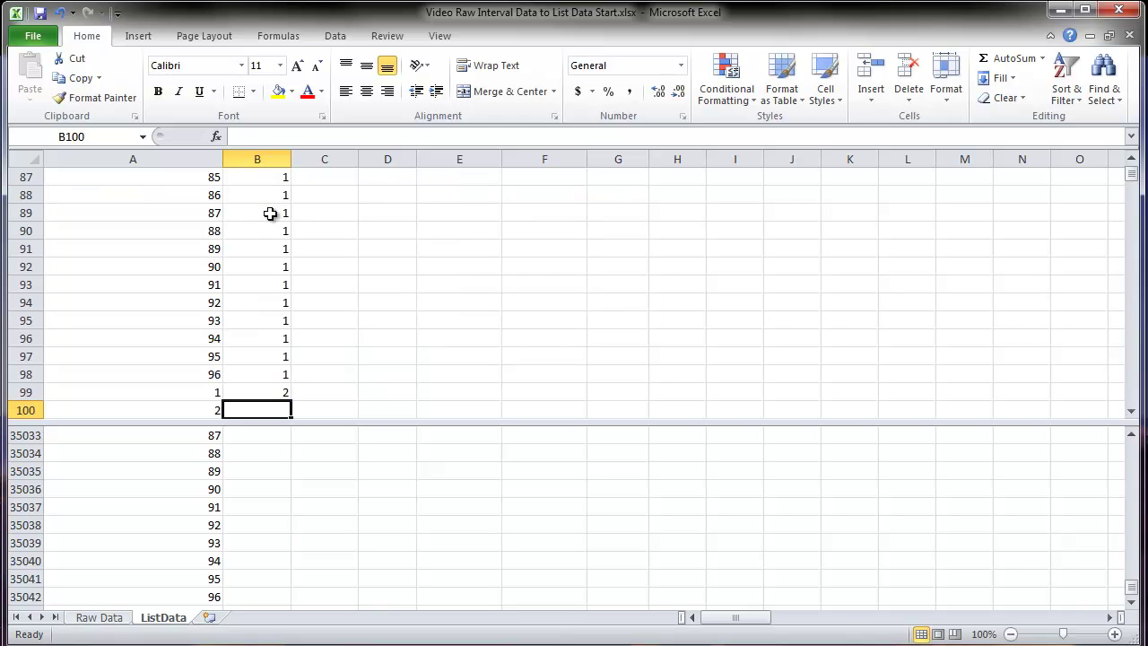
{"action": "left_click", "coordinate": [284, 393]}
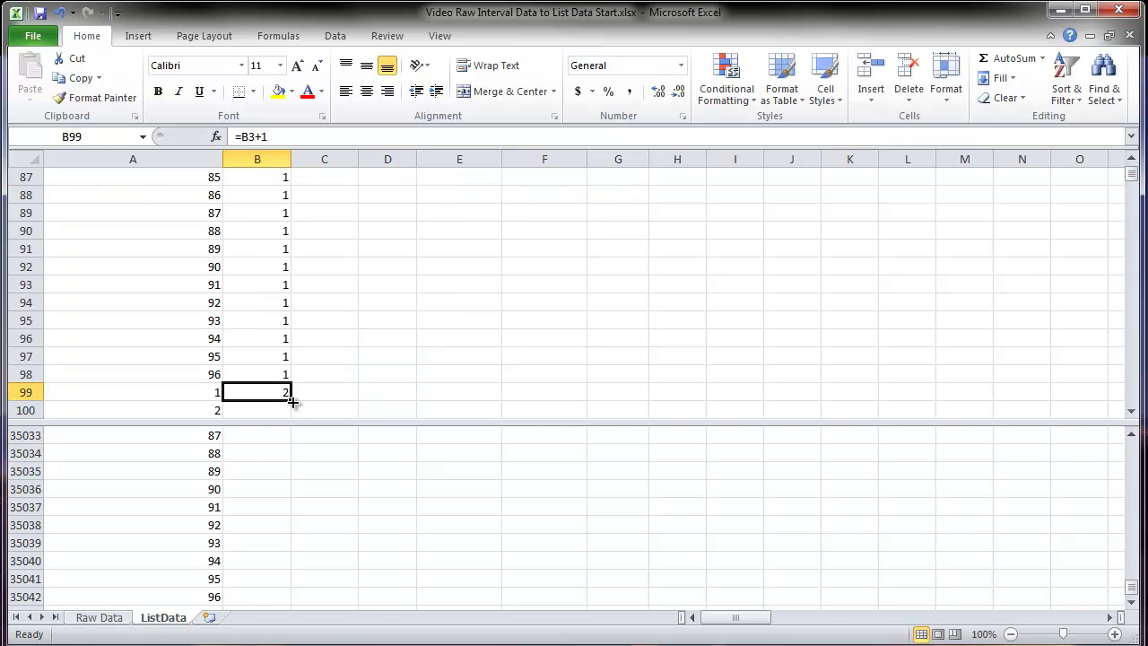
{"action": "double_click", "coordinate": [292, 403]}
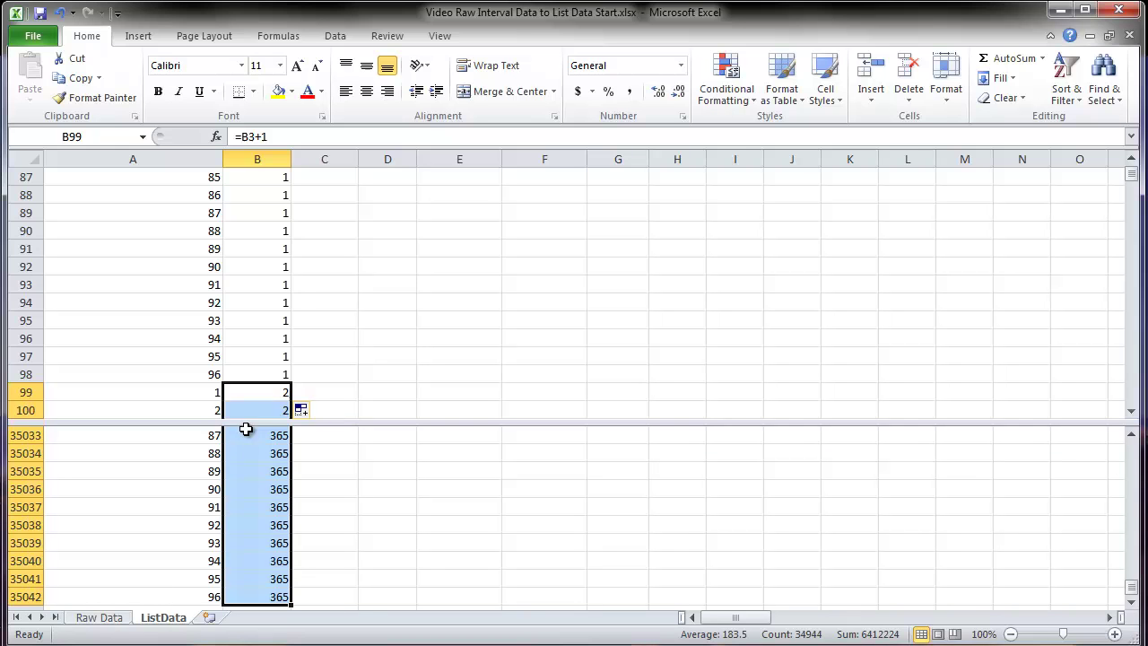
{"action": "left_click_drag", "start_coordinate": [1131, 180], "coordinate": [1132, 168]}
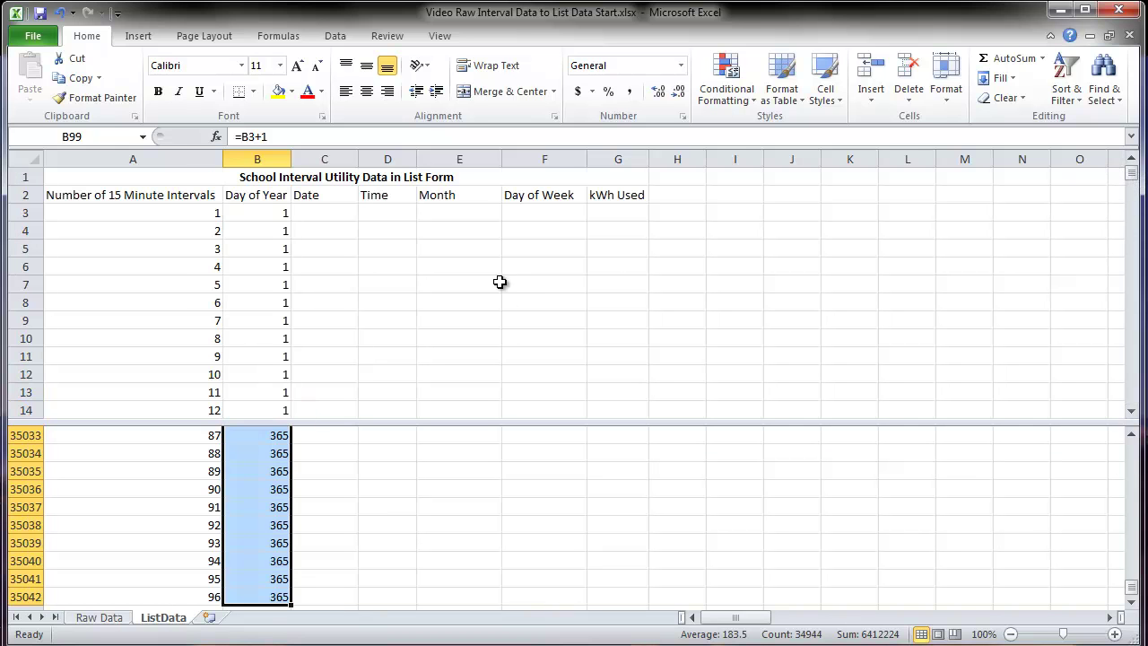
{"action": "left_click", "coordinate": [325, 212]}
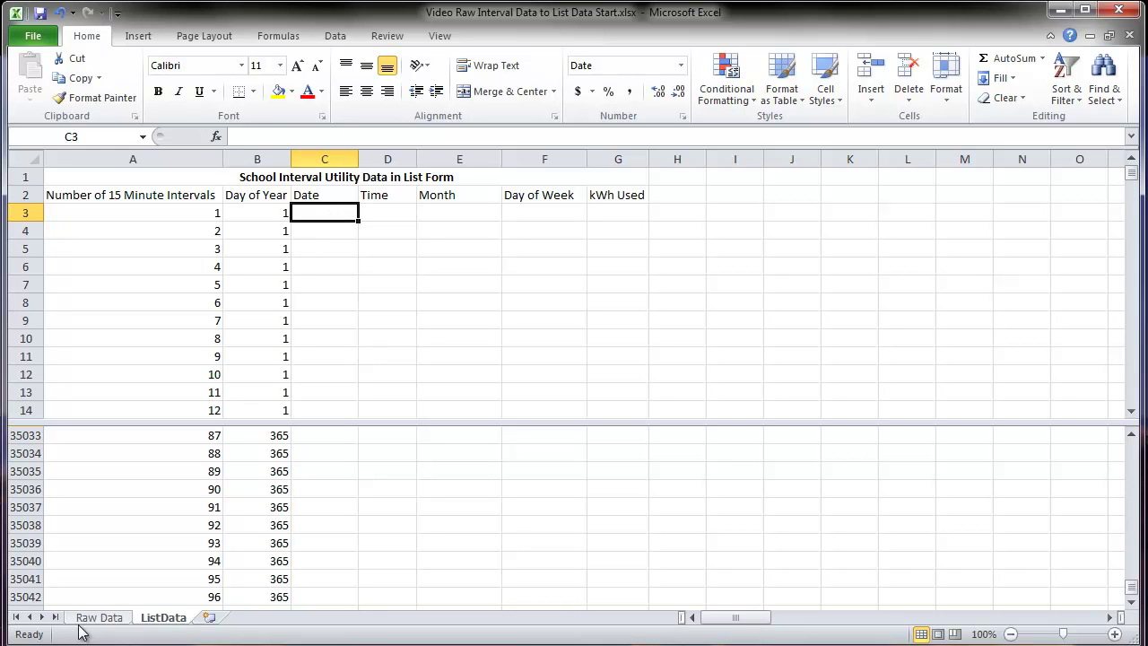
Enter 1/1/2011 in C3 and copy it unchanged down to C98.
{"action": "left_click", "coordinate": [105, 618]}
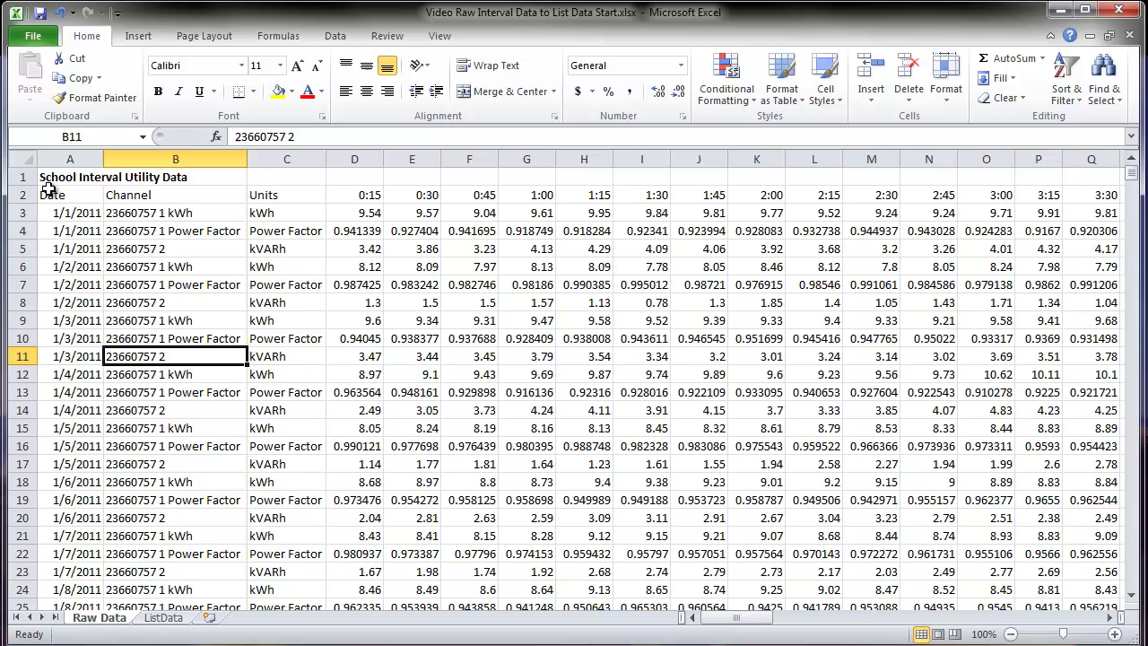
{"action": "left_click", "coordinate": [161, 619]}
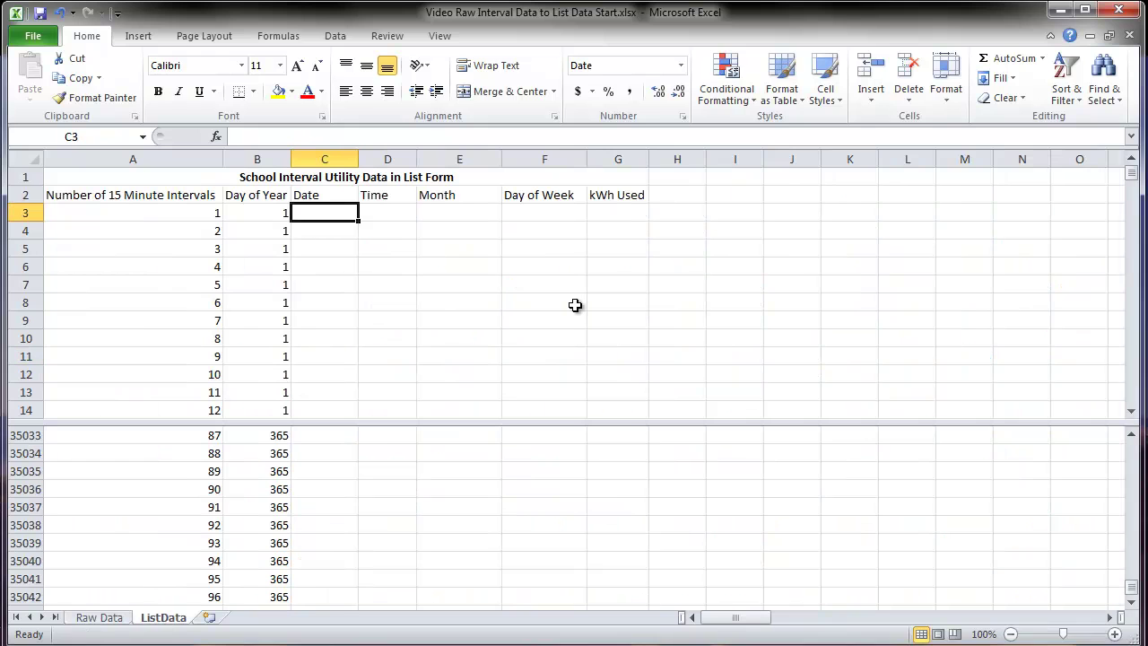
{"action": "type", "text": "="}
{"action": "key", "text": "BackSpace"}
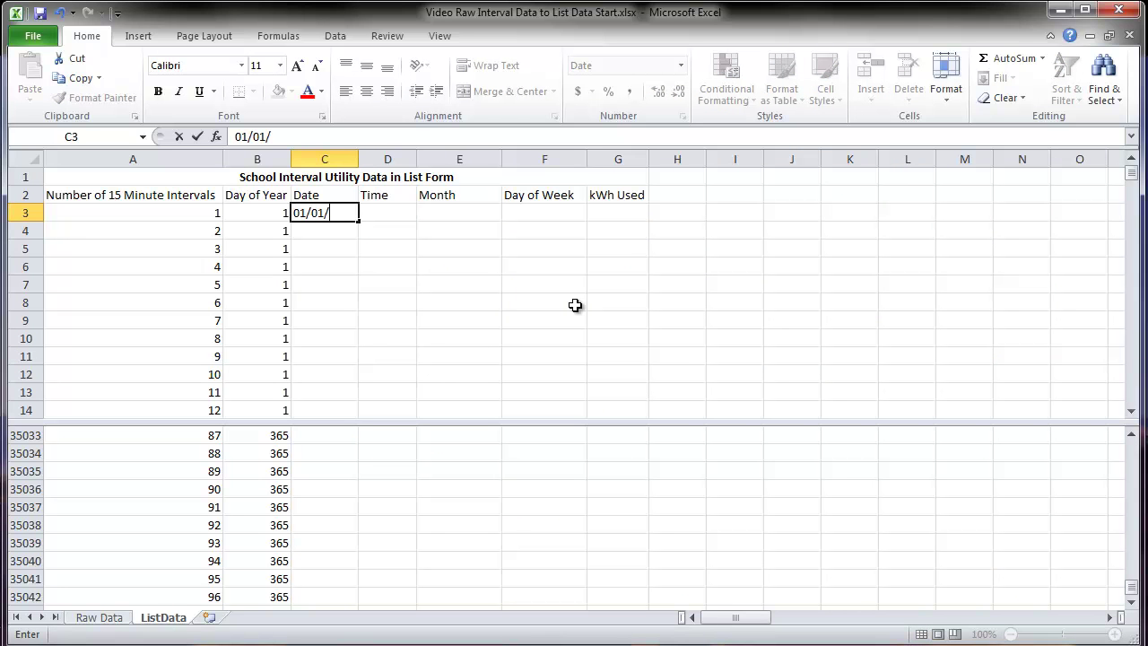
{"action": "key", "text": "Return"}
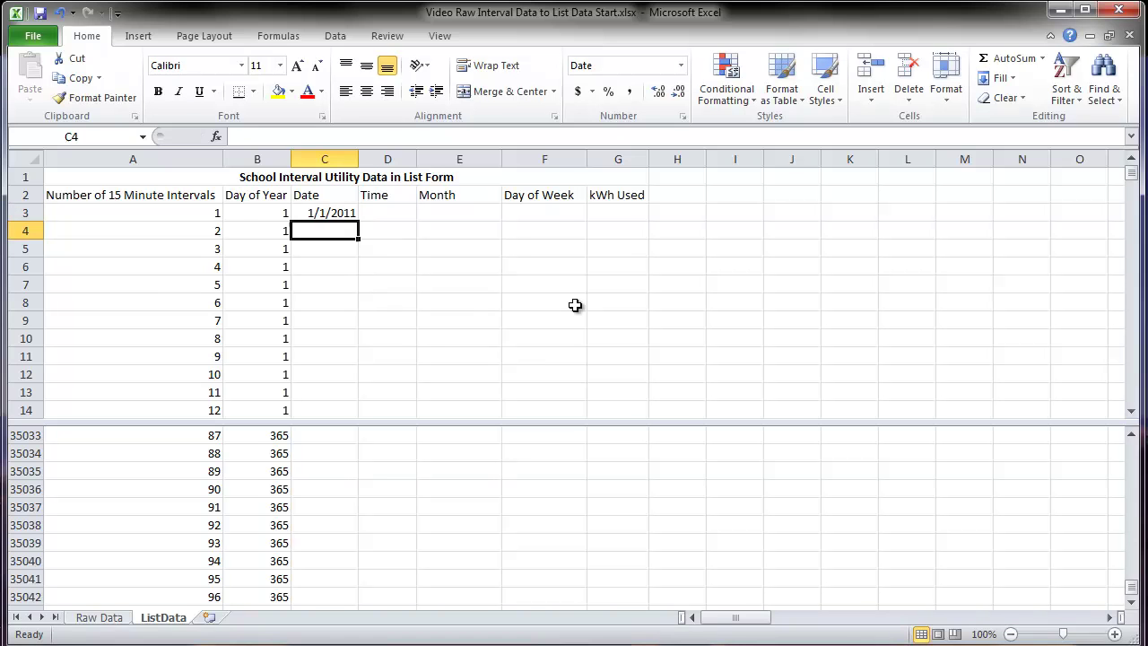
{"action": "left_click", "coordinate": [328, 215]}
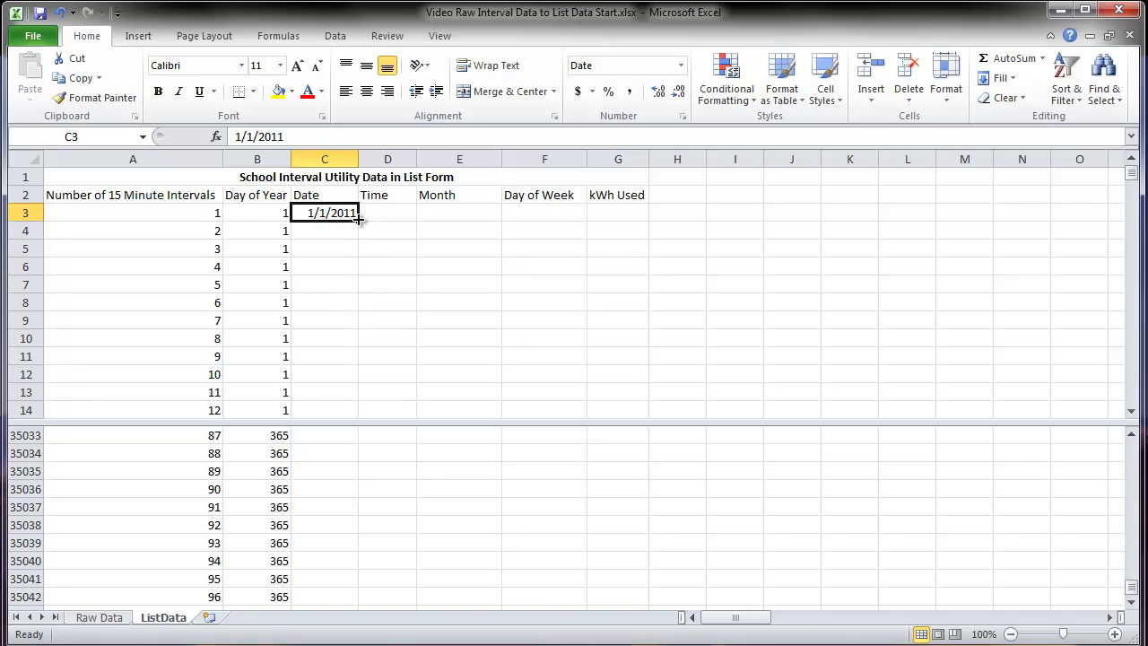
{"action": "left_click_drag", "start_coordinate": [358, 218], "coordinate": [351, 384]}
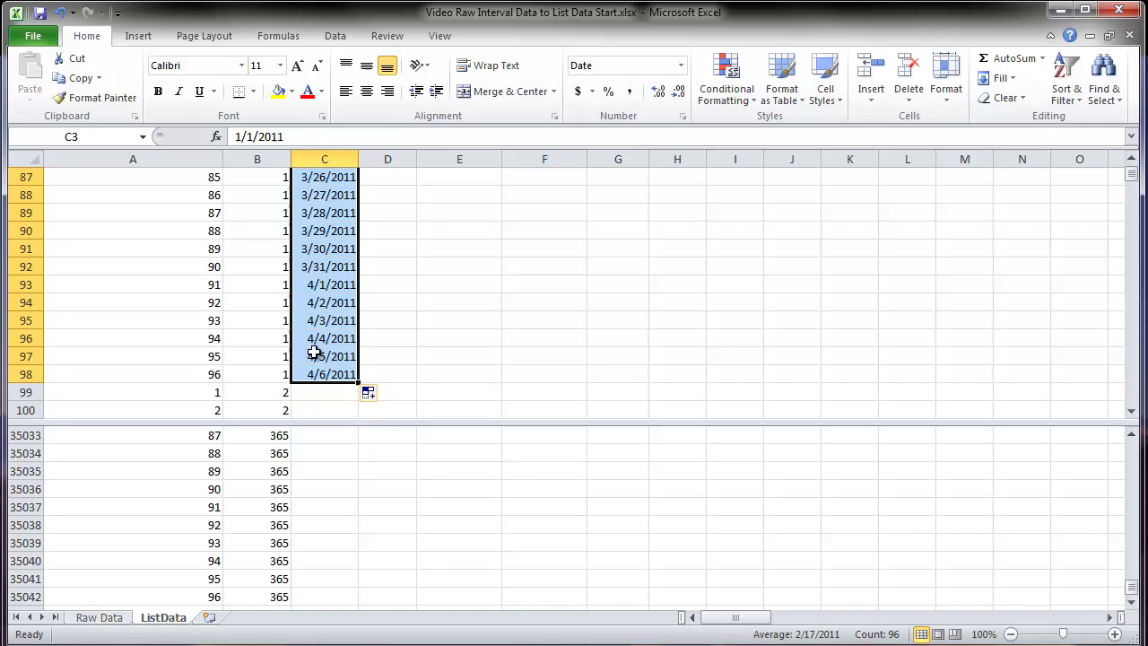
{"action": "left_click", "coordinate": [372, 394]}
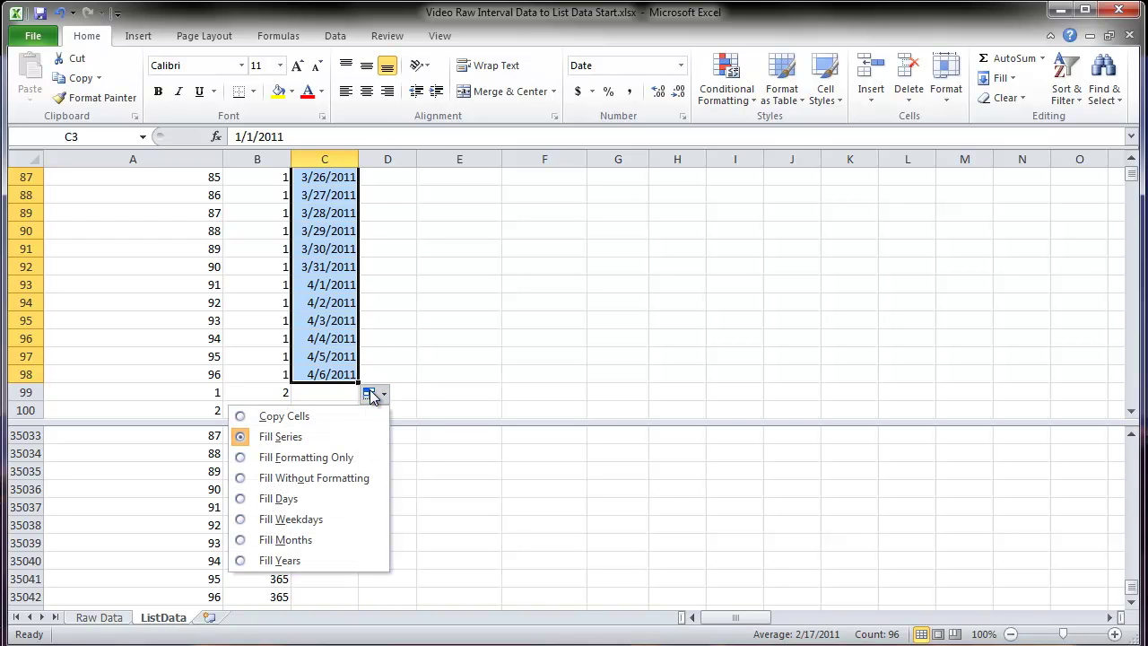
{"action": "left_click", "coordinate": [272, 418]}
{"action": "scroll", "coordinate": [331, 309], "scroll_direction": "up", "scroll_amount": 1}
{"action": "scroll", "coordinate": [331, 309], "scroll_direction": "down", "scroll_amount": 20}
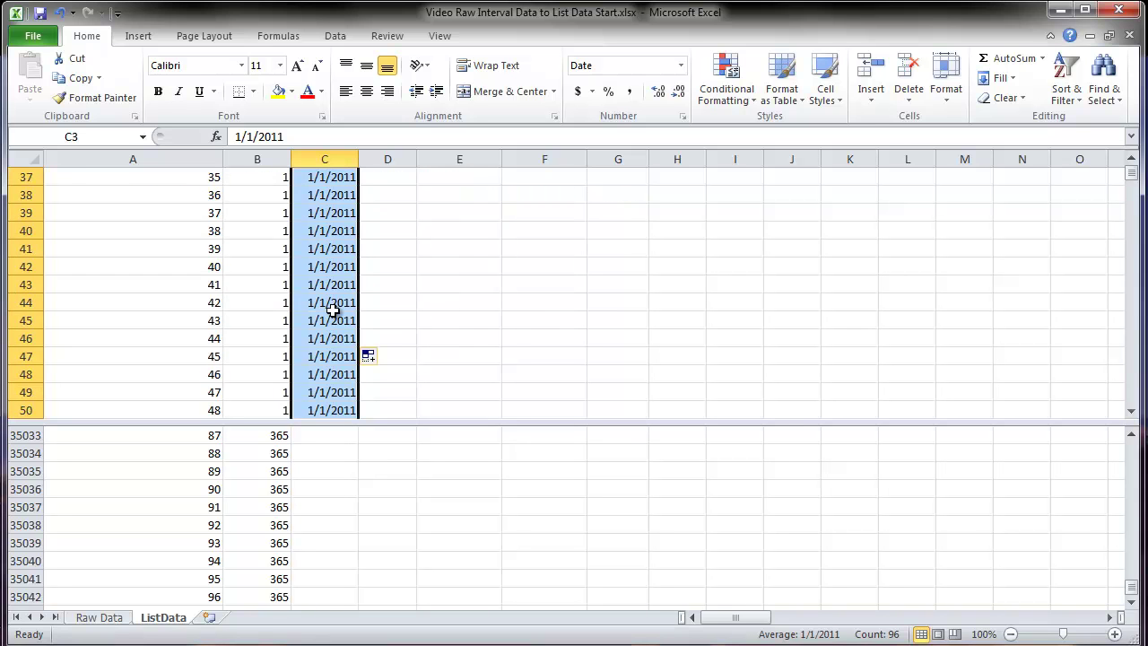
{"action": "scroll", "coordinate": [333, 314], "scroll_direction": "up", "scroll_amount": 4}
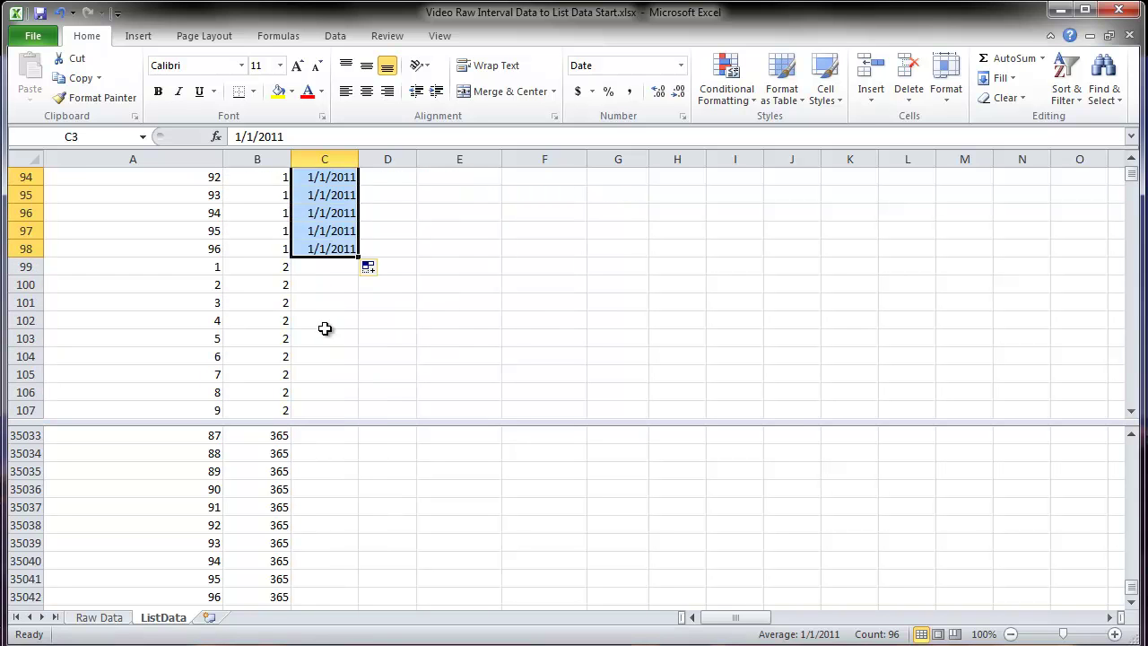
Enter =C3+1 in C99 and fill it down to 12/31/2011 at row 35042.
{"action": "left_click", "coordinate": [318, 270]}
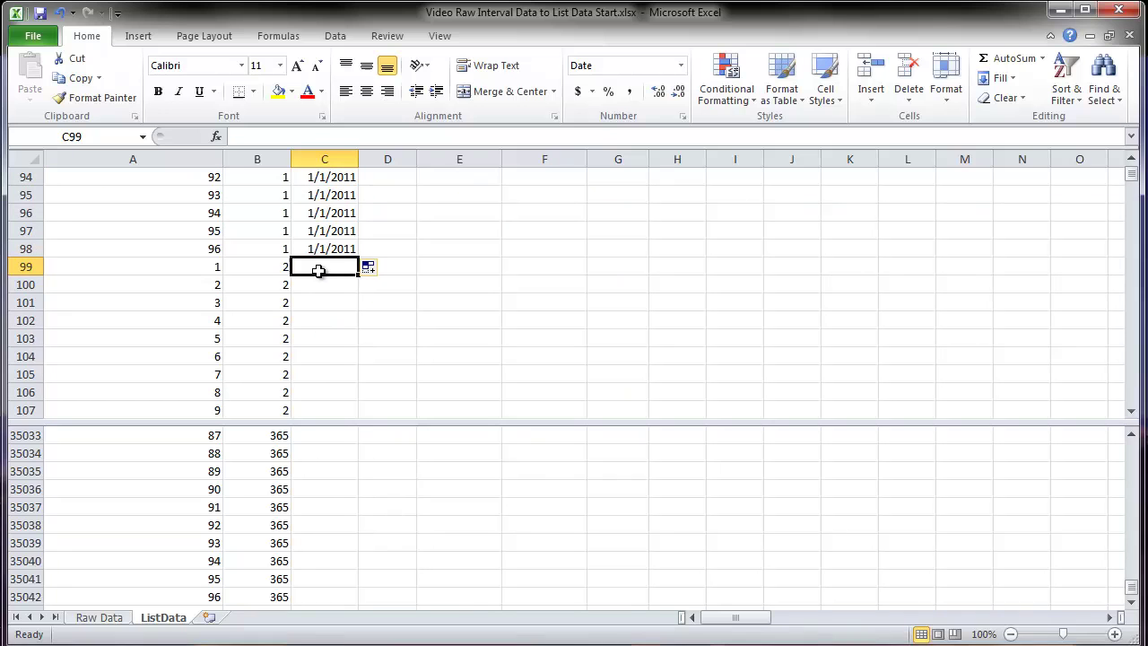
{"action": "type", "text": "="}
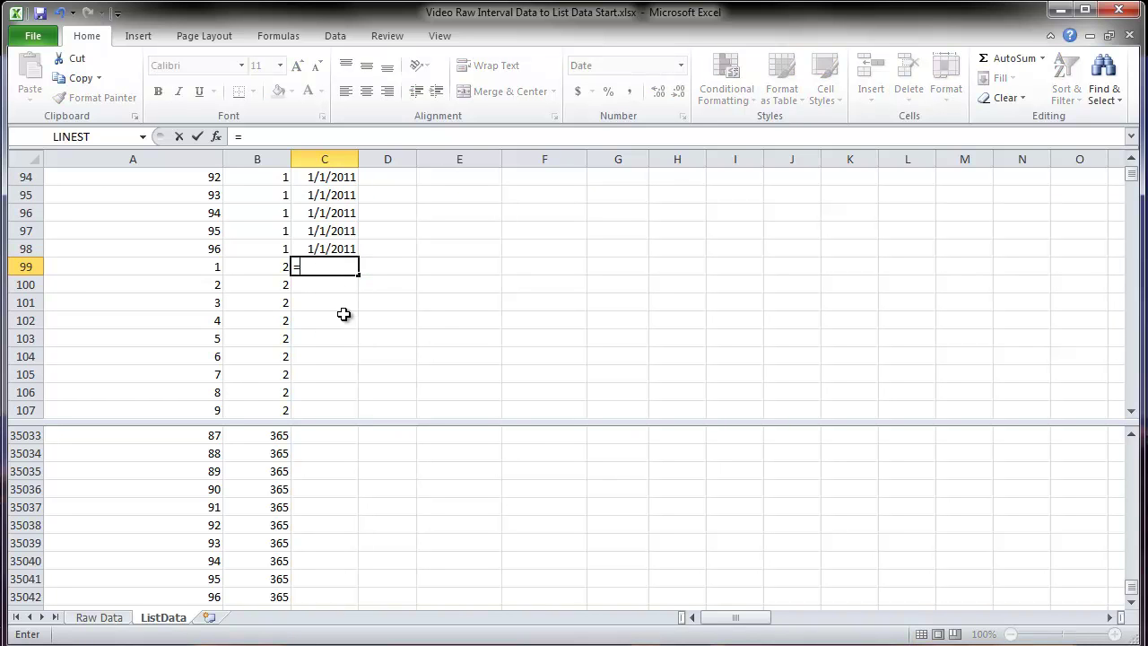
{"action": "scroll", "coordinate": [343, 314], "scroll_direction": "up", "scroll_amount": 20}
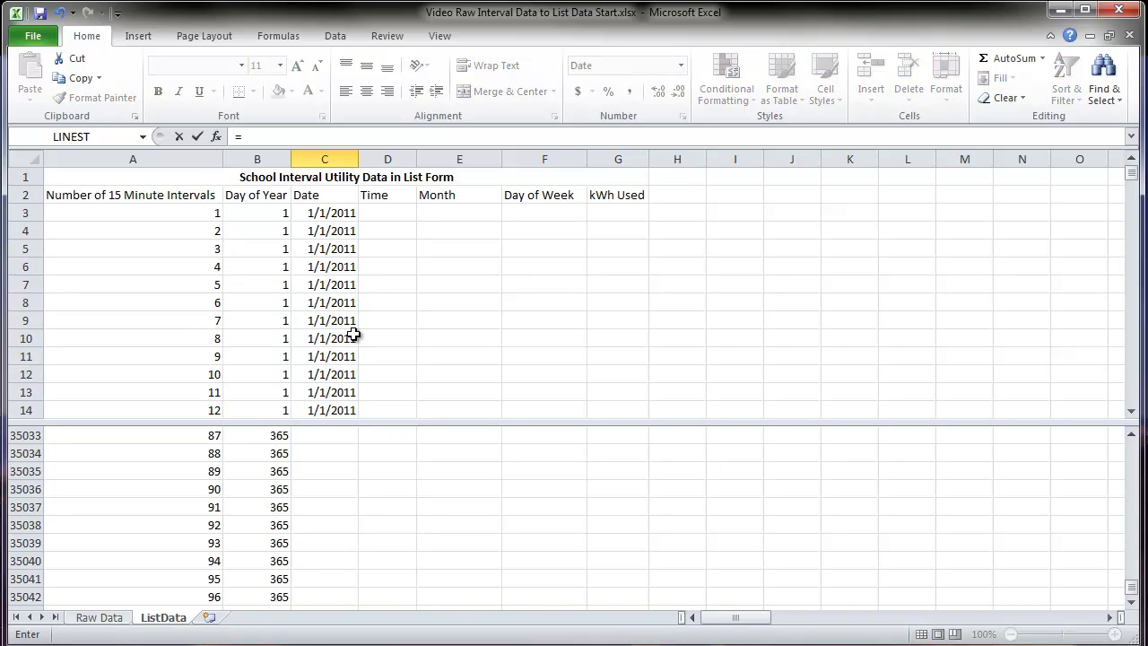
{"action": "left_click", "coordinate": [325, 213]}
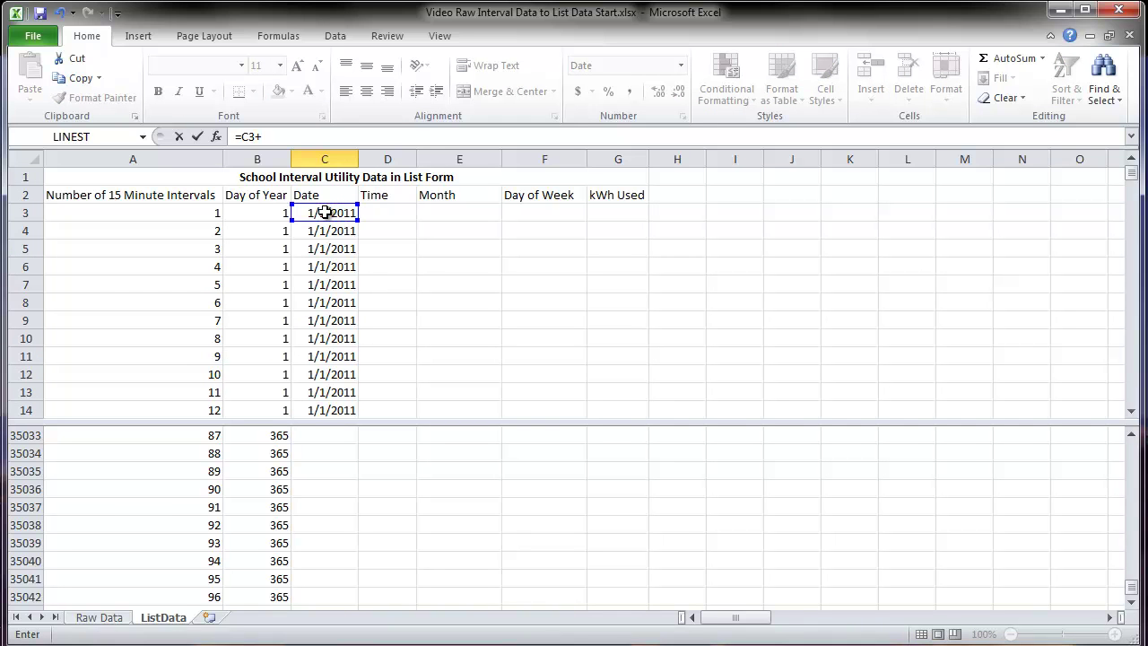
{"action": "type", "text": "+1"}
{"action": "key", "text": "Return"}
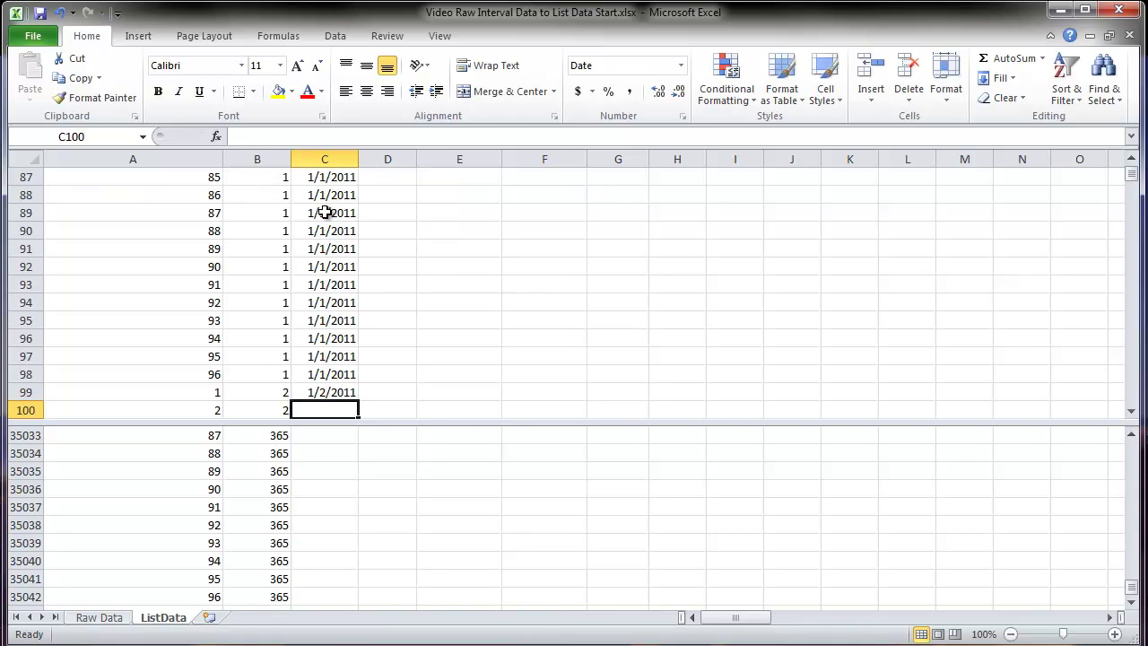
{"action": "left_click", "coordinate": [321, 392]}
{"action": "double_click", "coordinate": [362, 403]}
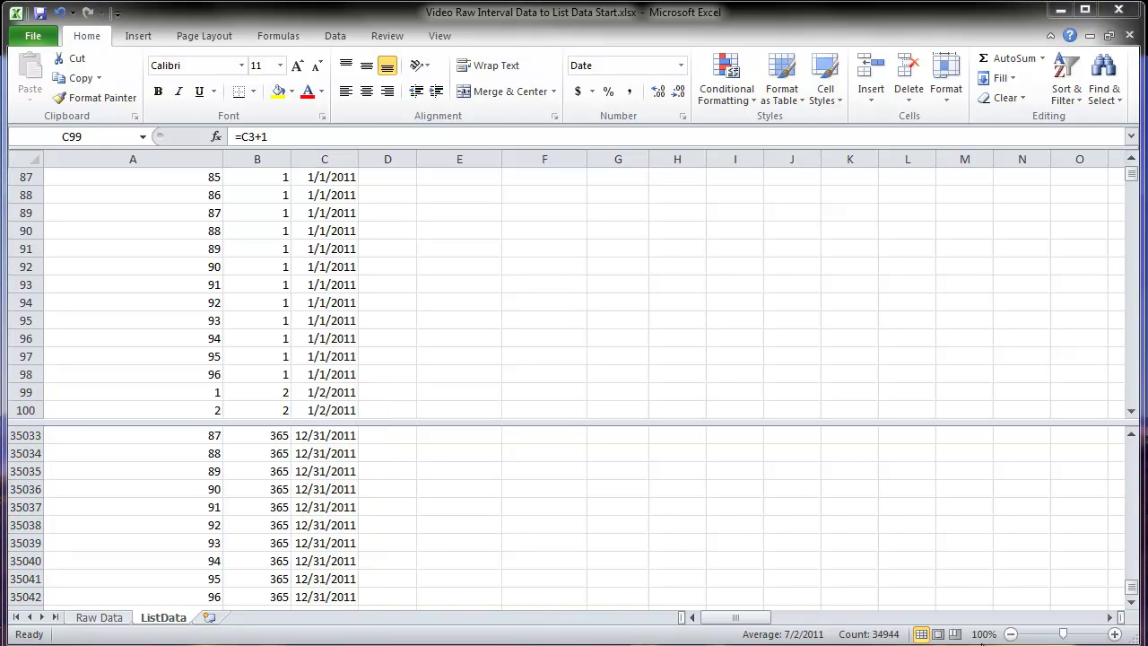
Copy the interval time headings D2:CU2 from the Raw Data sheet.
{"action": "left_click", "coordinate": [1132, 163]}
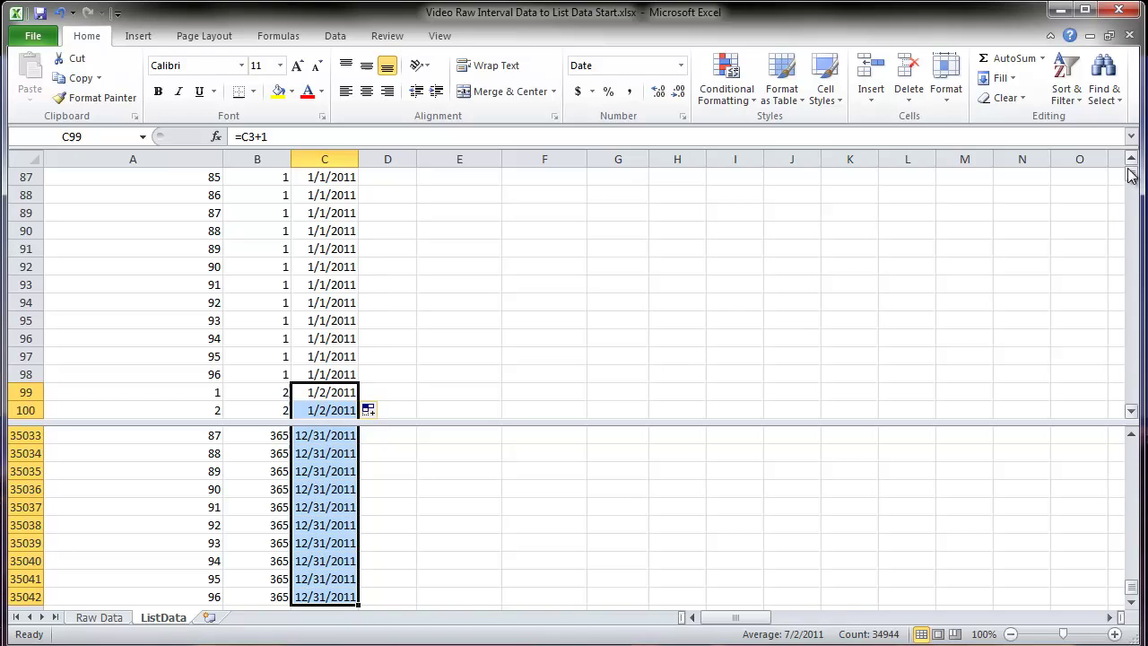
{"action": "left_click_drag", "start_coordinate": [1130, 175], "coordinate": [1134, 162]}
{"action": "left_click", "coordinate": [385, 212]}
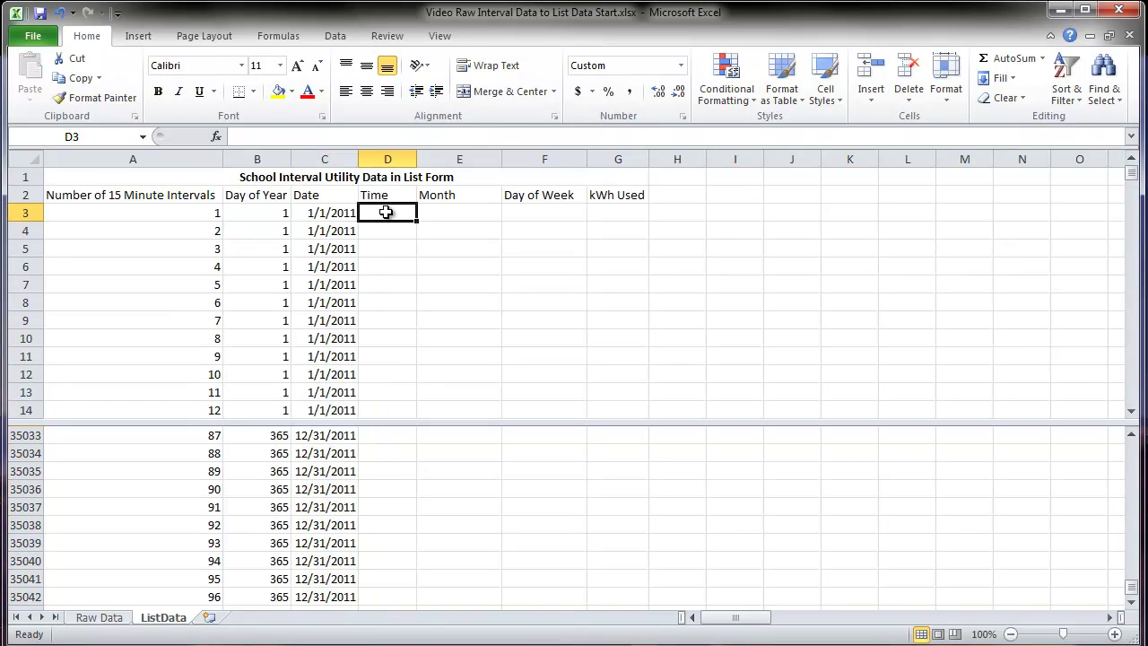
{"action": "left_click", "coordinate": [98, 618]}
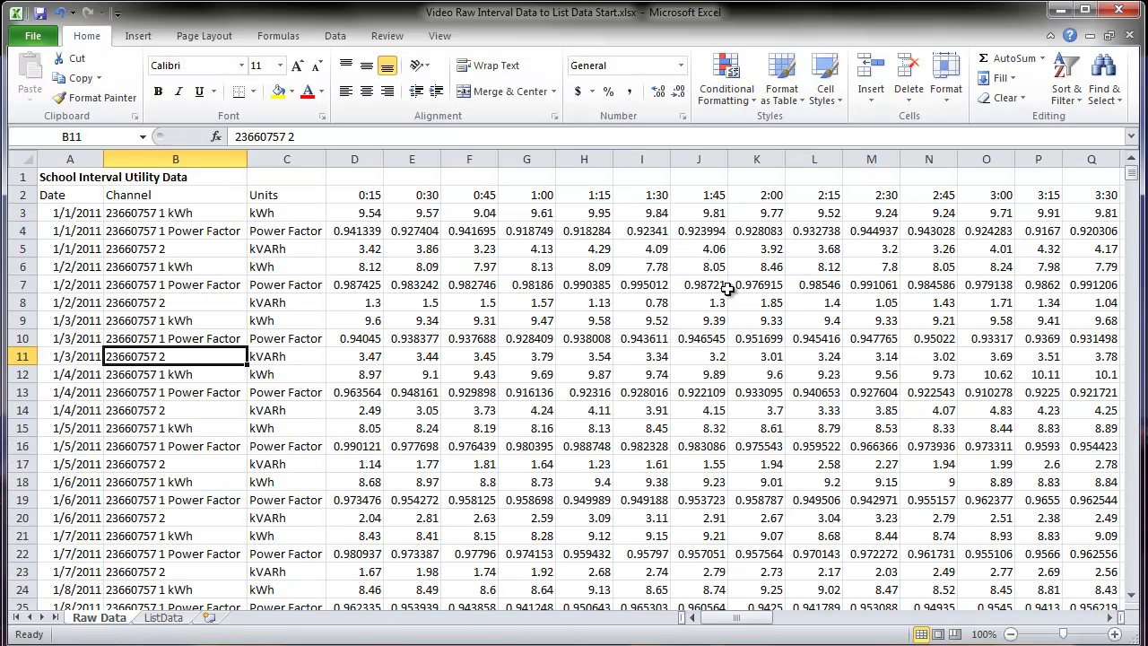
{"action": "left_click", "coordinate": [352, 194]}
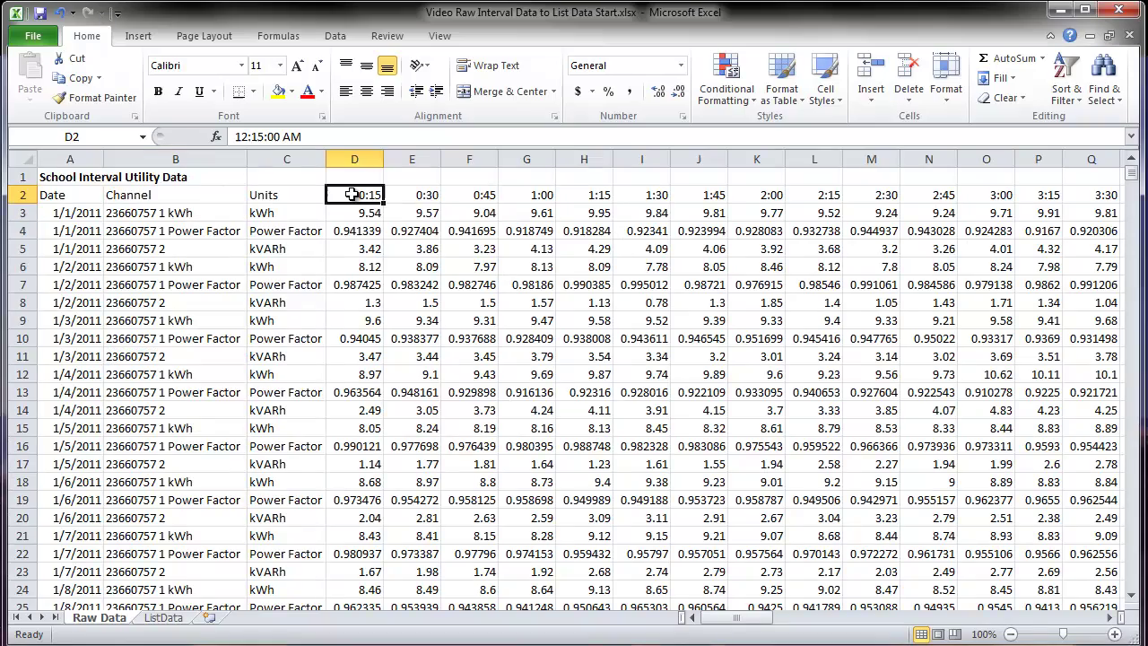
{"action": "left_click_drag", "start_coordinate": [355, 195], "coordinate": [1046, 195]}
{"action": "key", "text": "ctrl+c"}
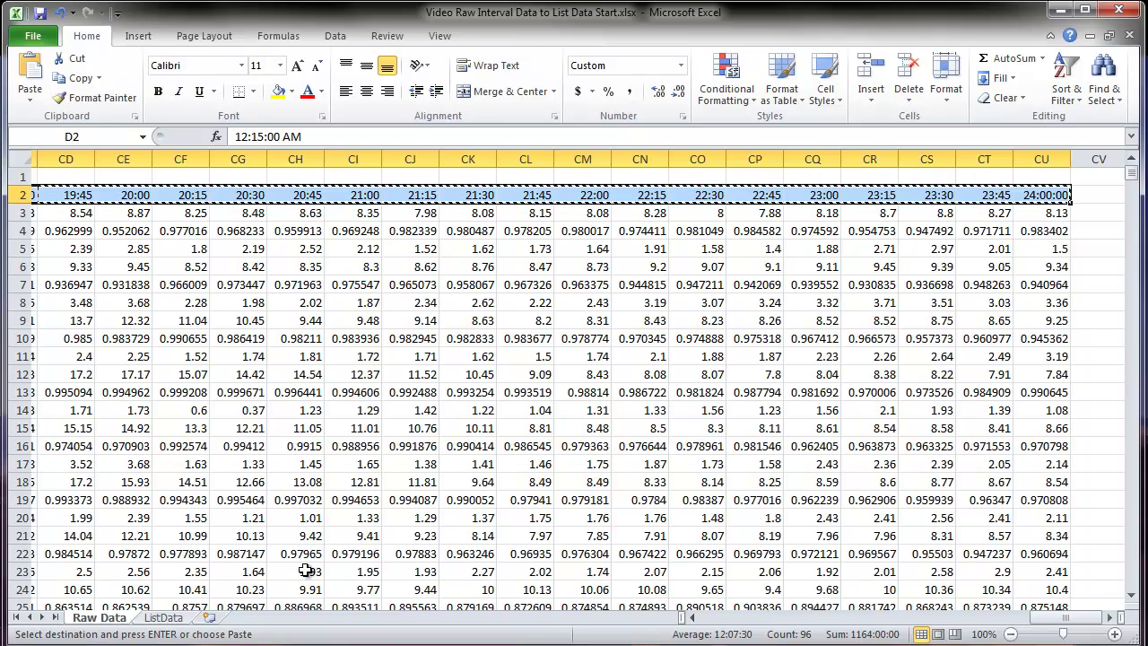
Paste the times transposed into ListData starting at D3, giving 0:15 to 24:00.
{"action": "left_click", "coordinate": [165, 618]}
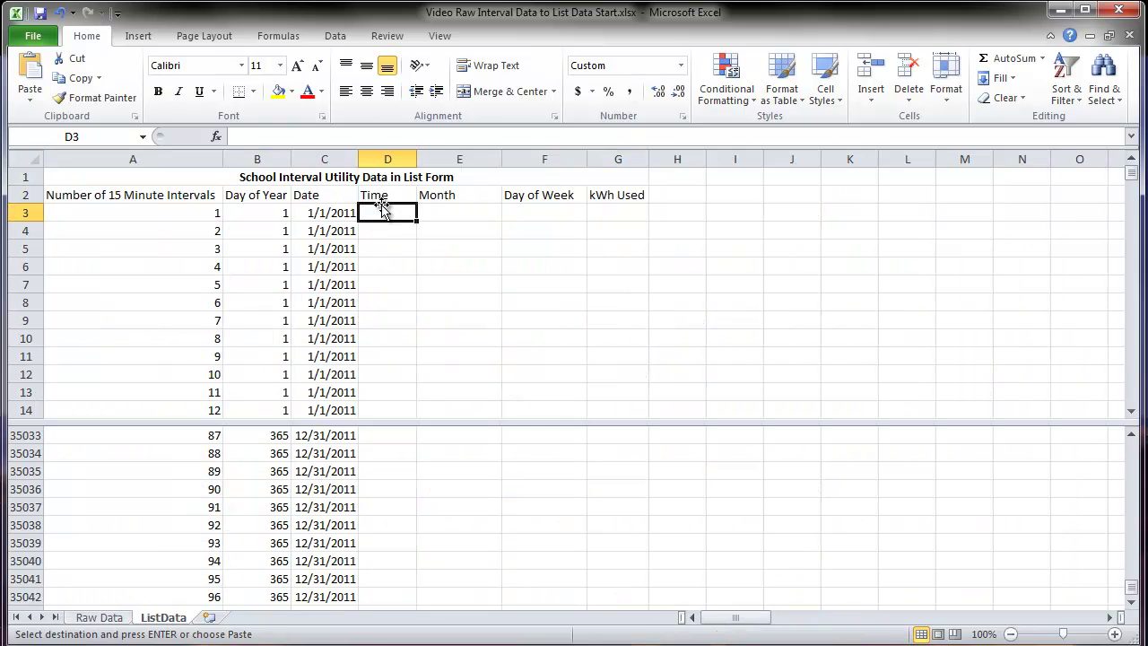
{"action": "left_click", "coordinate": [34, 97]}
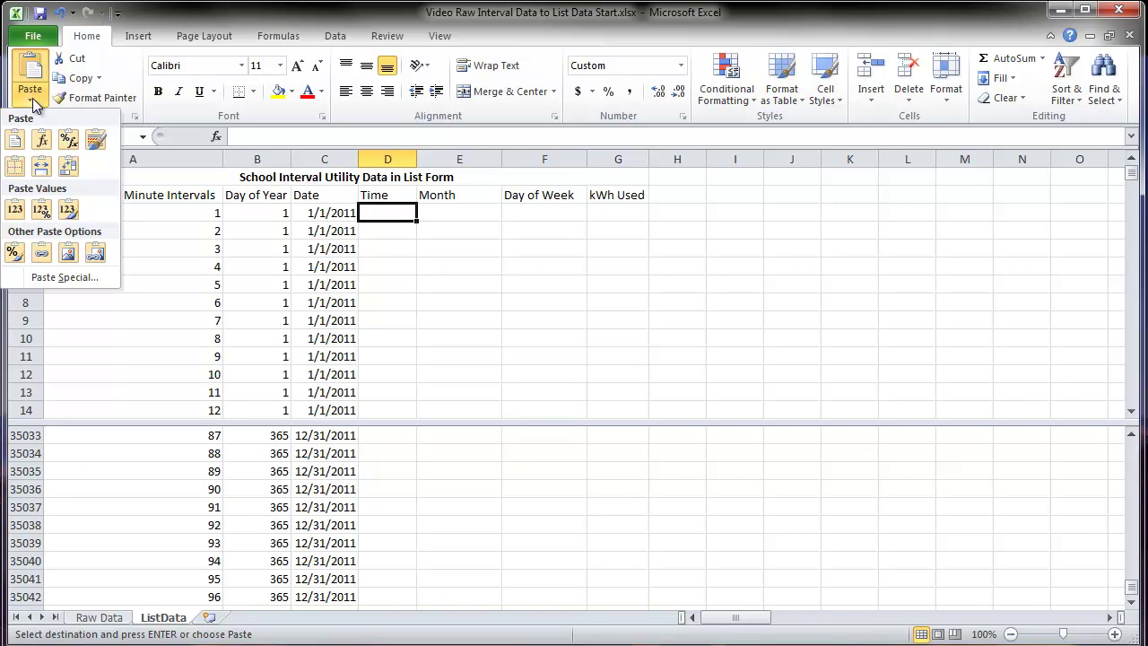
{"action": "left_click", "coordinate": [69, 166]}
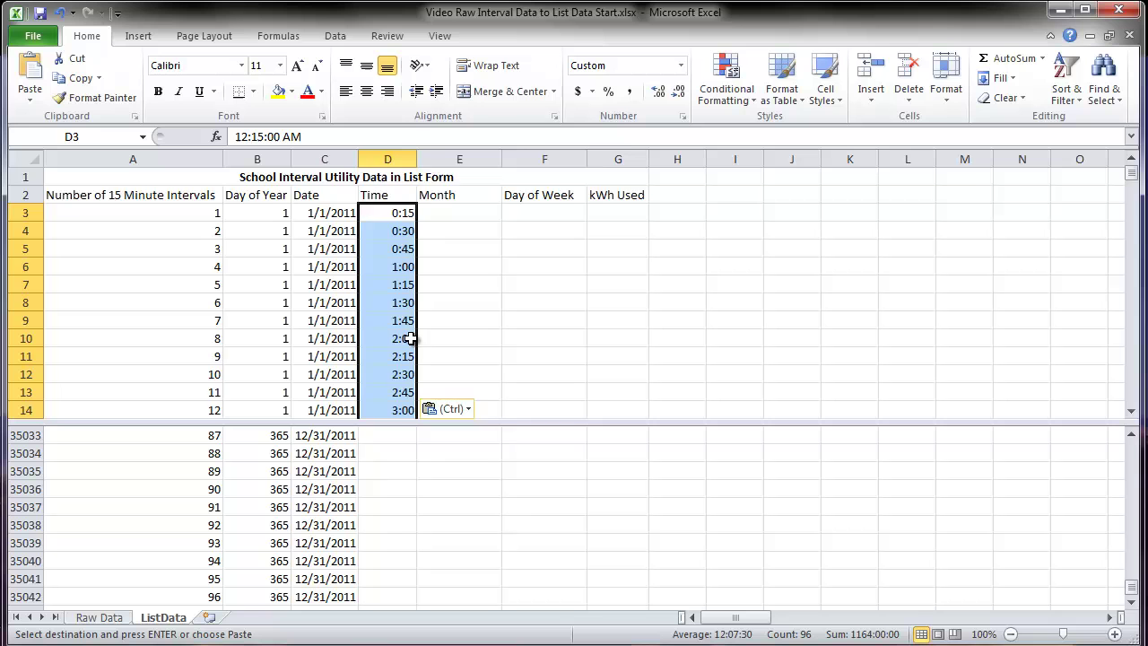
{"action": "scroll", "coordinate": [410, 340], "scroll_direction": "down", "scroll_amount": 15}
{"action": "scroll", "coordinate": [410, 340], "scroll_direction": "down", "scroll_amount": 16}
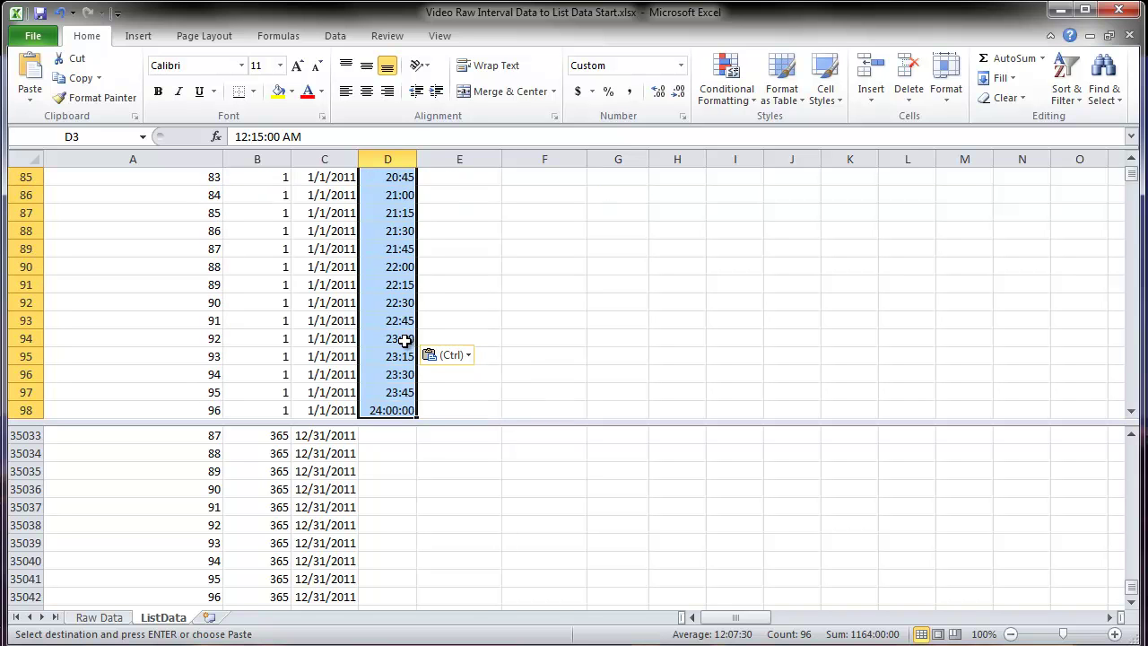
Enter =D3 in D99 and fill it down to row 35042.
{"action": "left_click", "coordinate": [389, 267]}
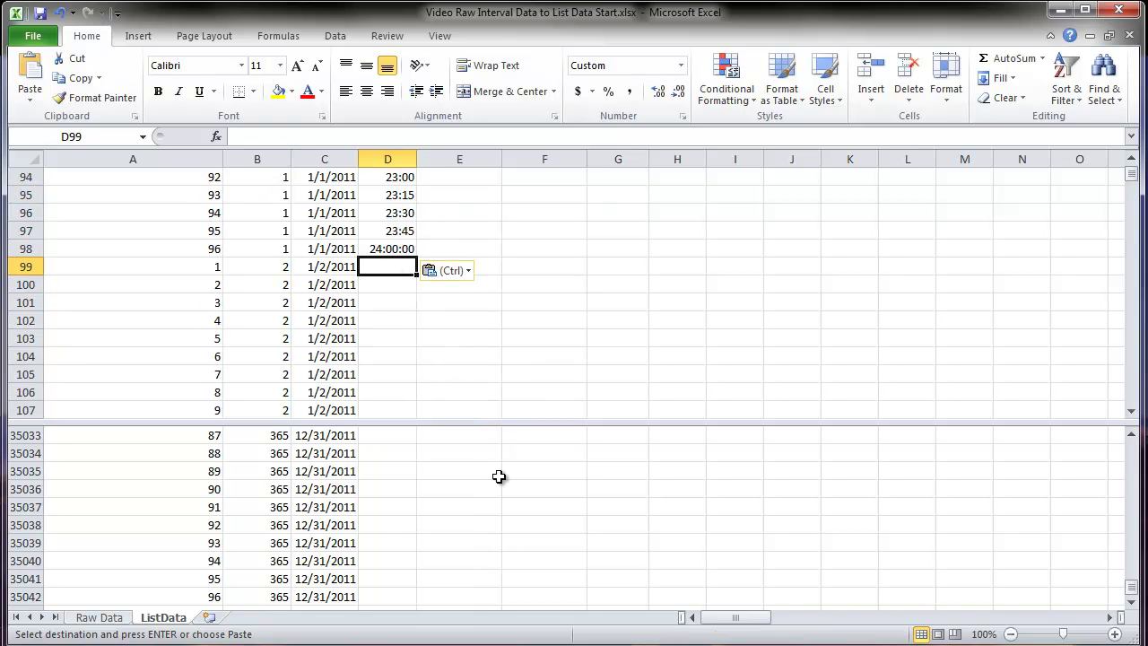
{"action": "type", "text": "="}
{"action": "scroll", "coordinate": [500, 472], "scroll_direction": "up", "scroll_amount": 20}
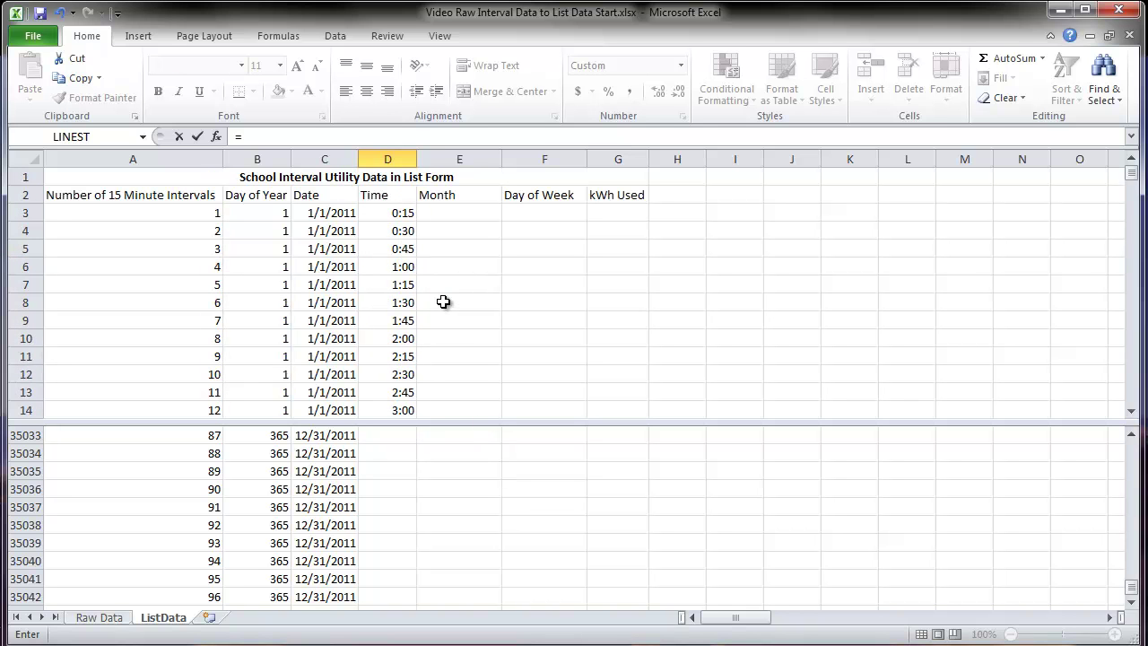
{"action": "left_click", "coordinate": [408, 214]}
{"action": "key", "text": "Return"}
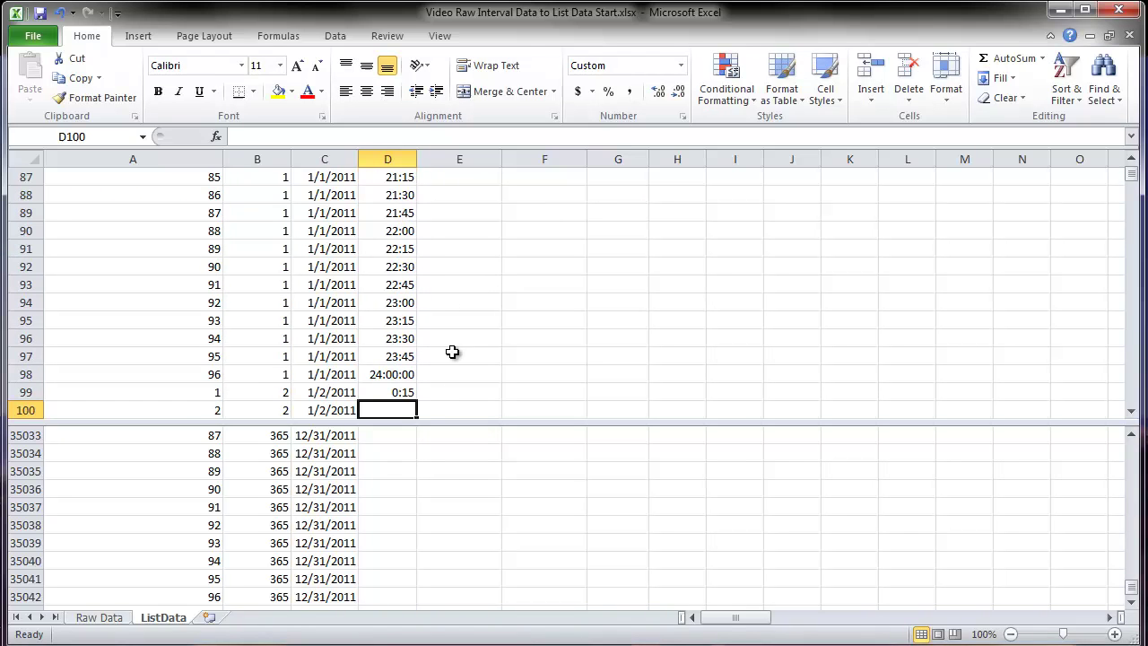
{"action": "left_click", "coordinate": [401, 391]}
{"action": "double_click", "coordinate": [420, 399]}
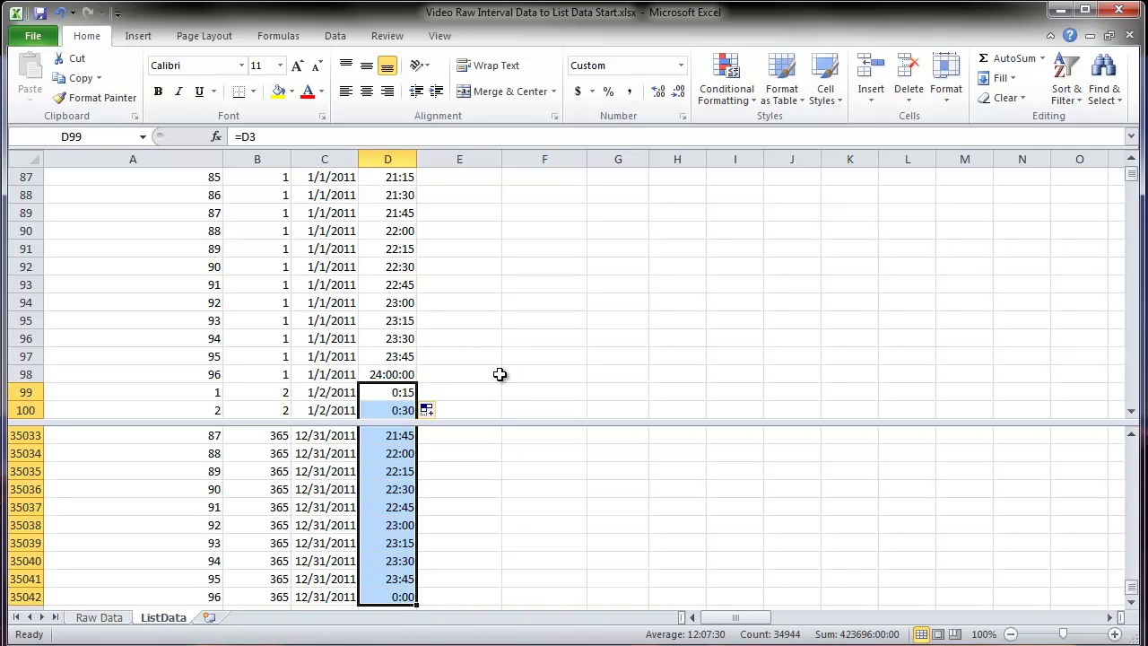
{"action": "scroll", "coordinate": [502, 366], "scroll_direction": "up", "scroll_amount": 20}
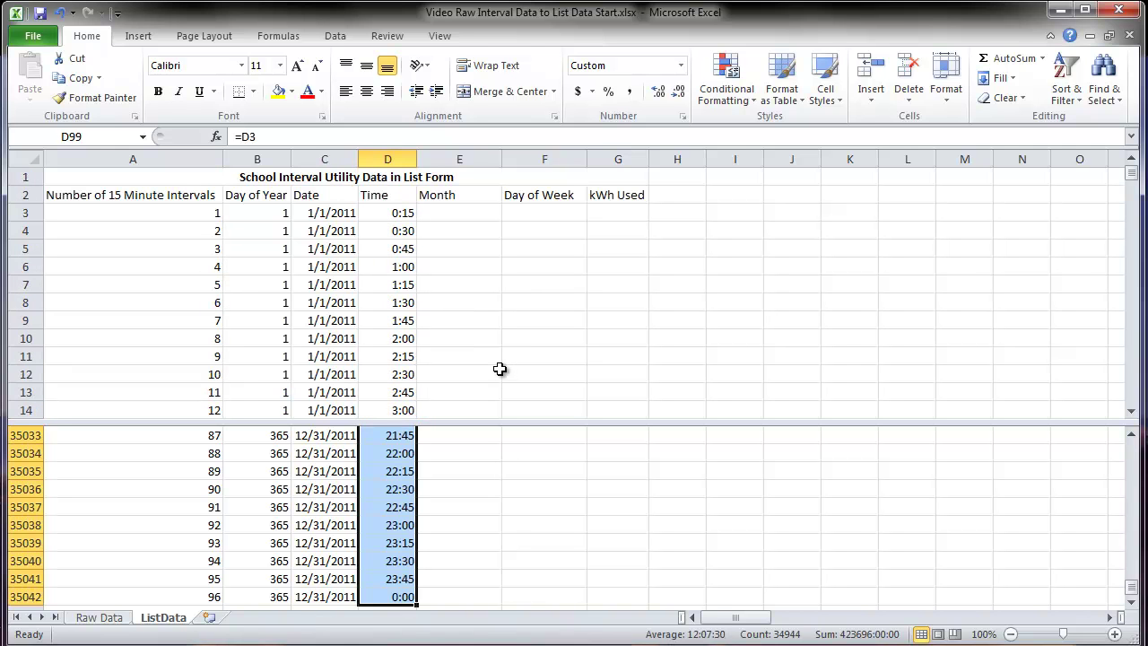
Enter =MONTH(C3) in E3 and fill it down to row 35042.
{"action": "left_click", "coordinate": [457, 210]}
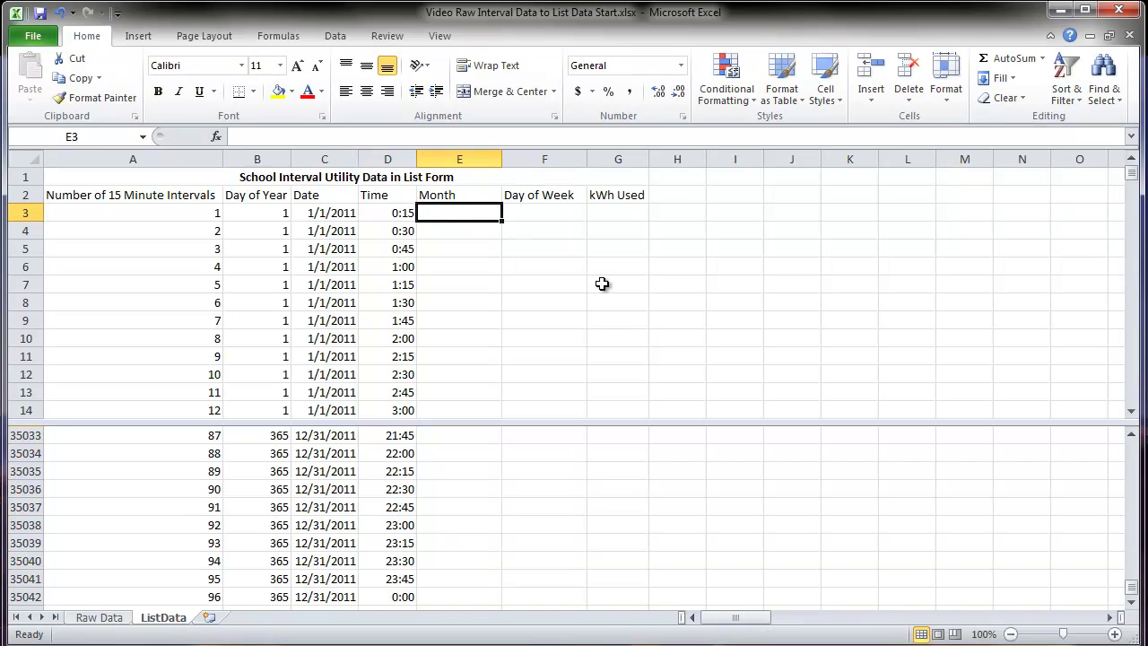
{"action": "type", "text": "=month("}
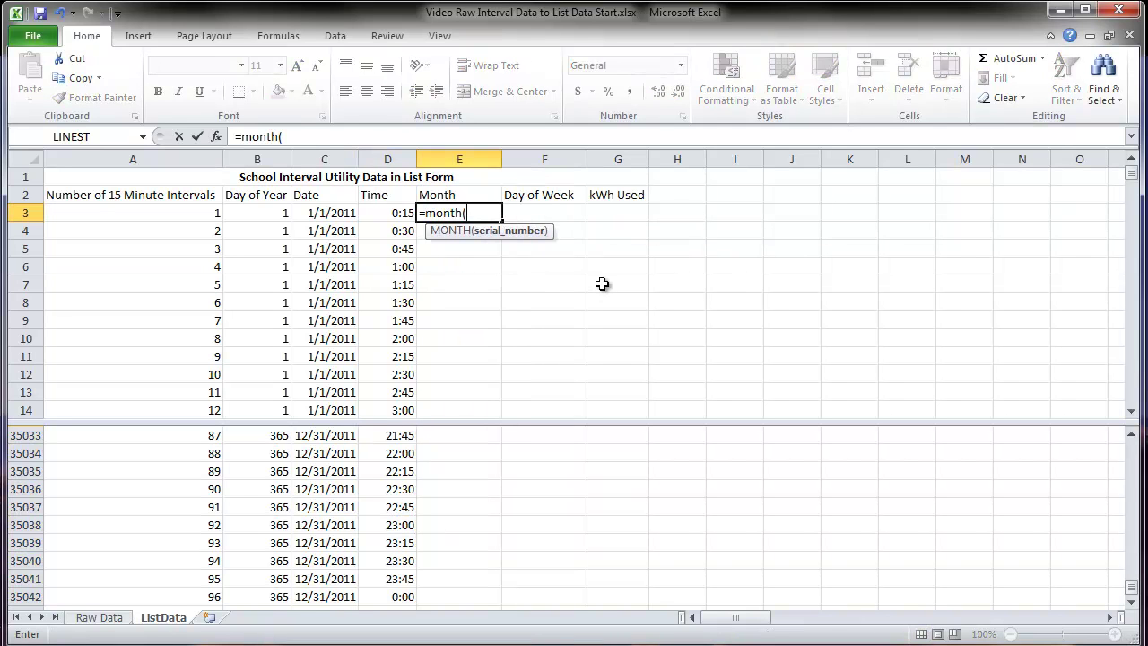
{"action": "left_click", "coordinate": [339, 214]}
{"action": "type", "text": ")"}
{"action": "key", "text": "Return"}
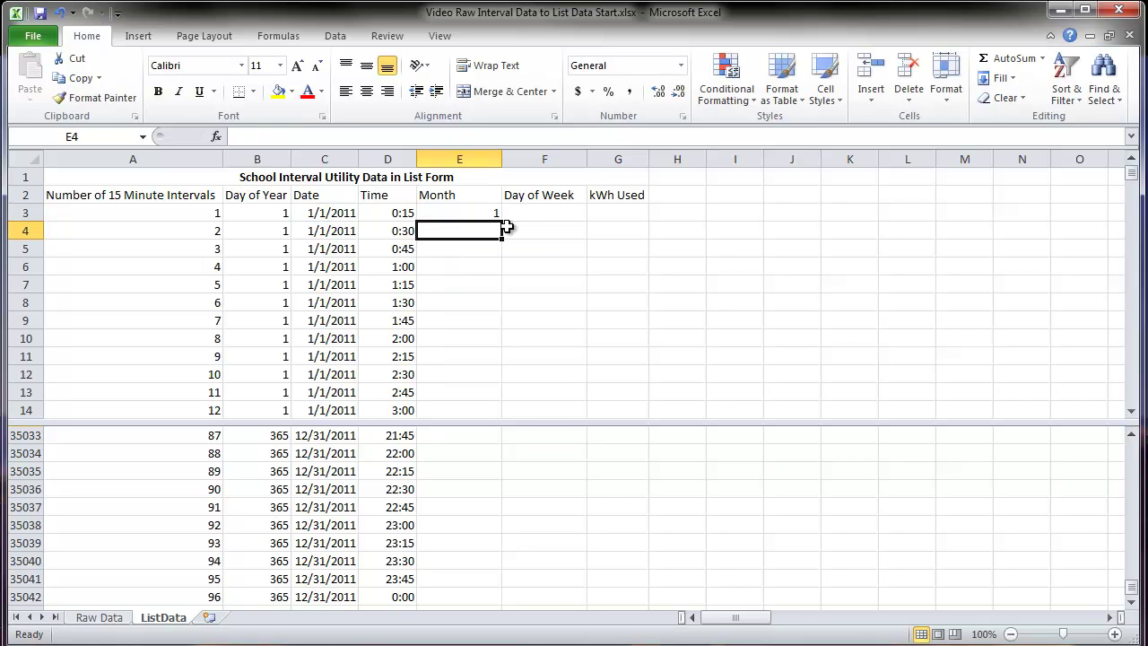
{"action": "left_click", "coordinate": [494, 213]}
{"action": "double_click", "coordinate": [501, 223]}
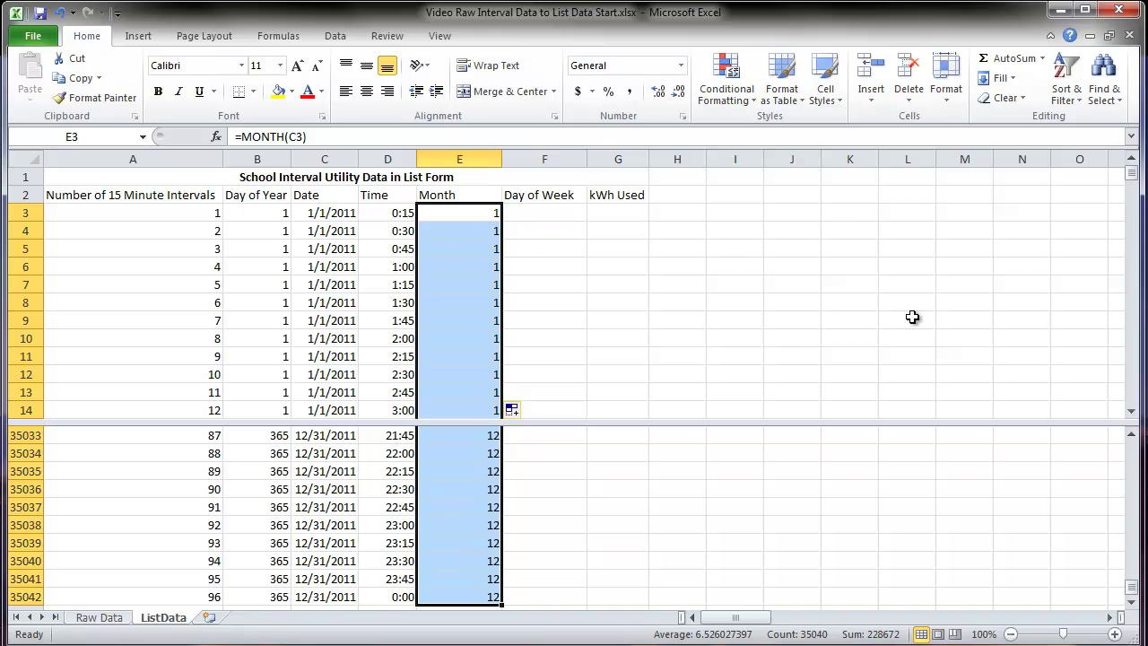
{"action": "left_click", "coordinate": [540, 212]}
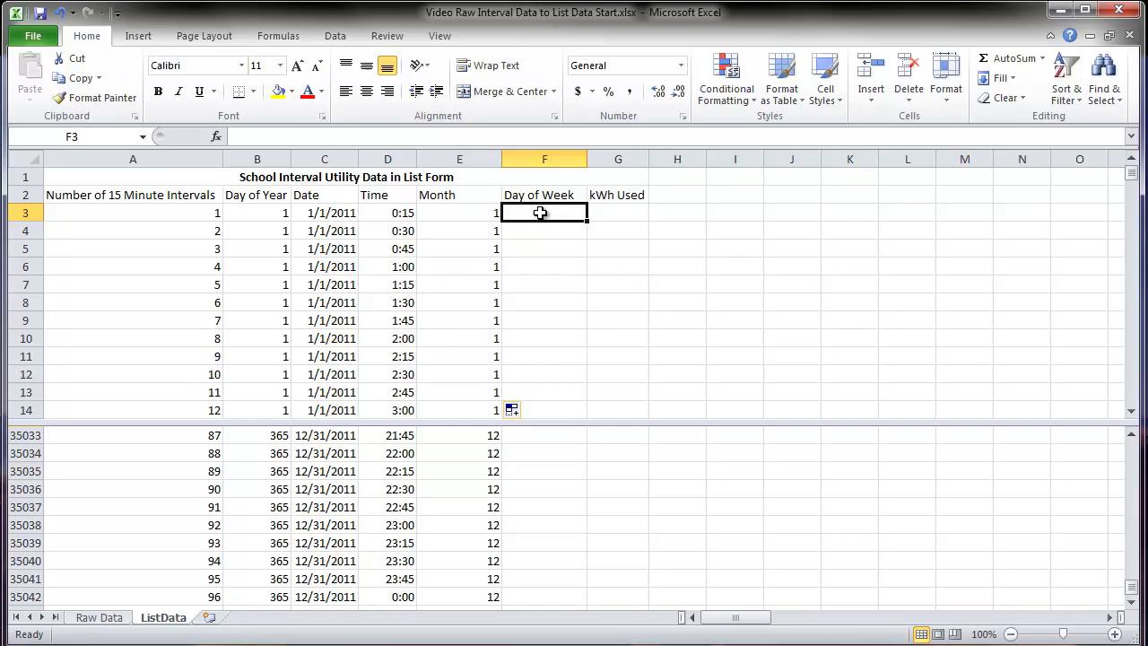
Enter =C3 in F3 and fill it down the Day of Week column.
{"action": "type", "text": "="}
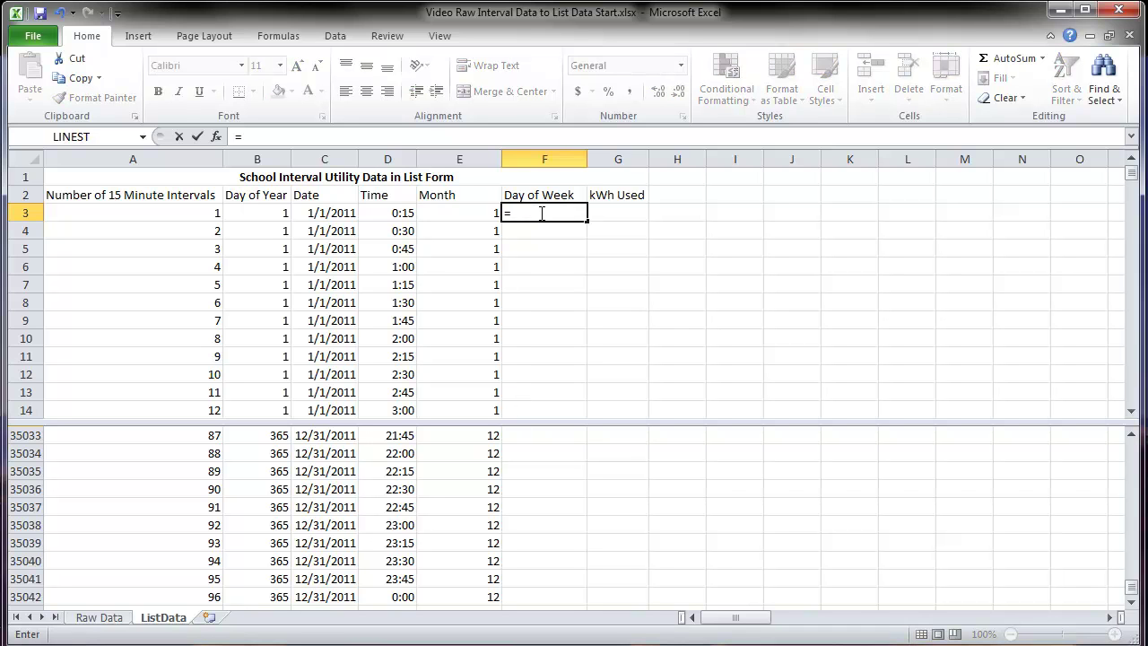
{"action": "left_click", "coordinate": [345, 215]}
{"action": "key", "text": "Return"}
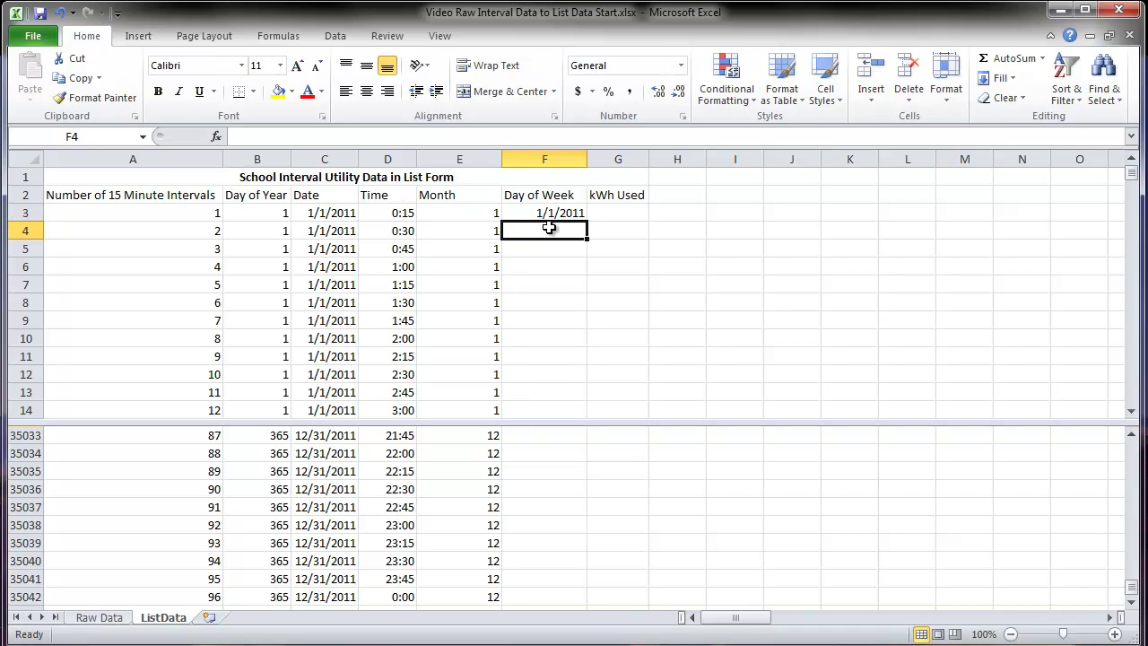
{"action": "key", "text": "Up"}
{"action": "double_click", "coordinate": [587, 222]}
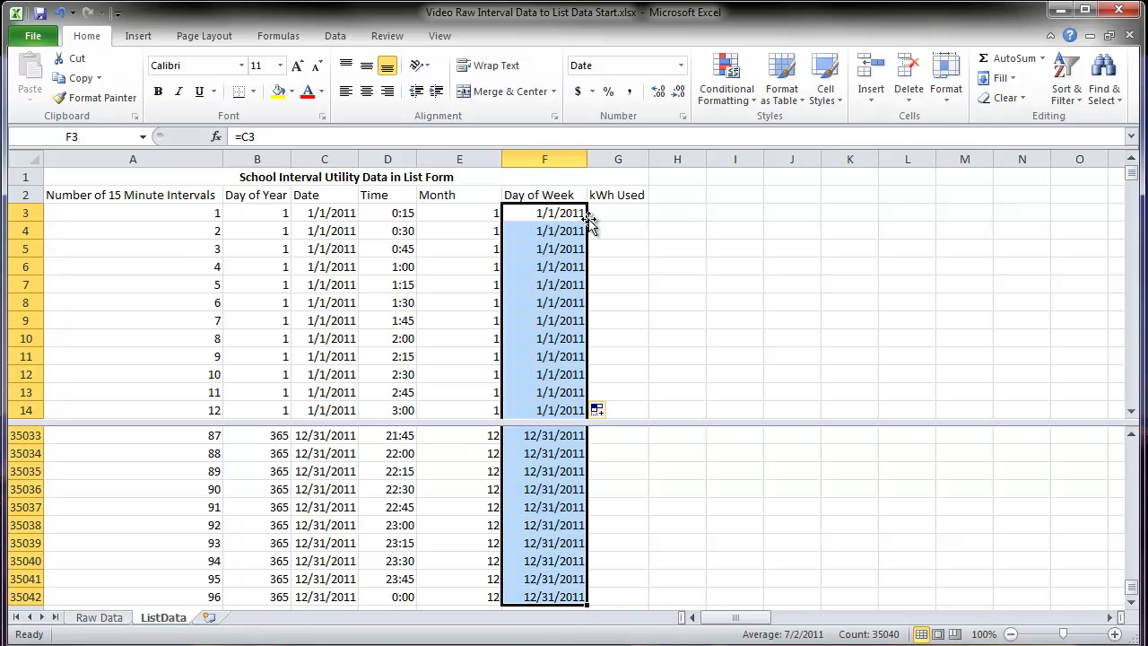
Give F3 the custom dddd weekday format and fill it down again.
{"action": "left_click", "coordinate": [561, 213]}
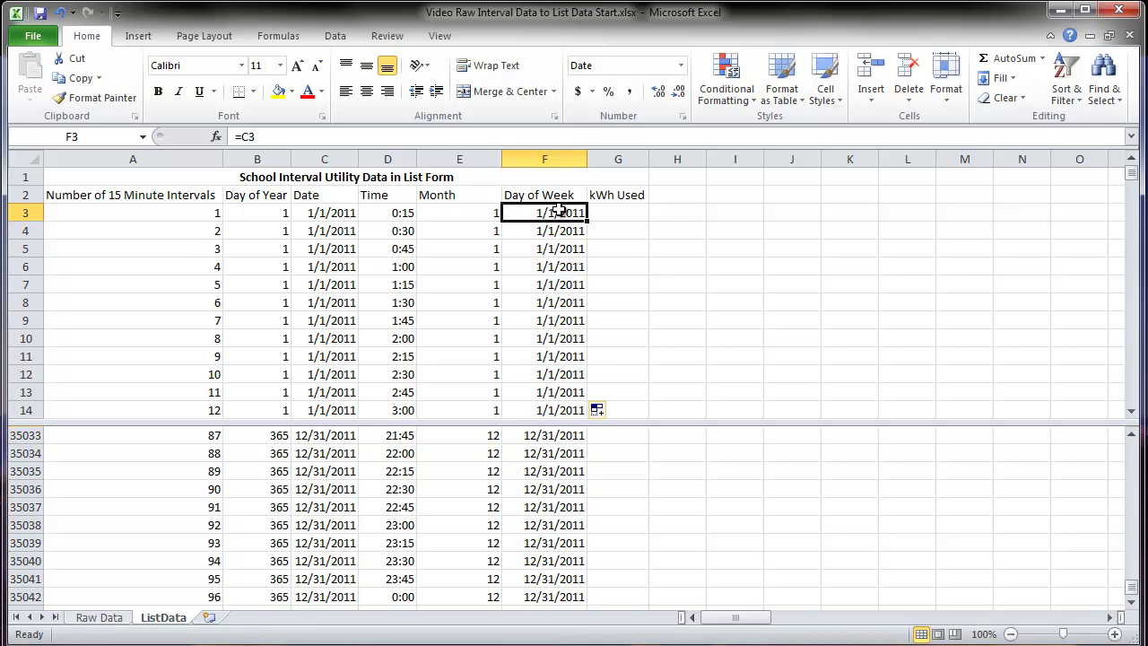
{"action": "left_click", "coordinate": [681, 66]}
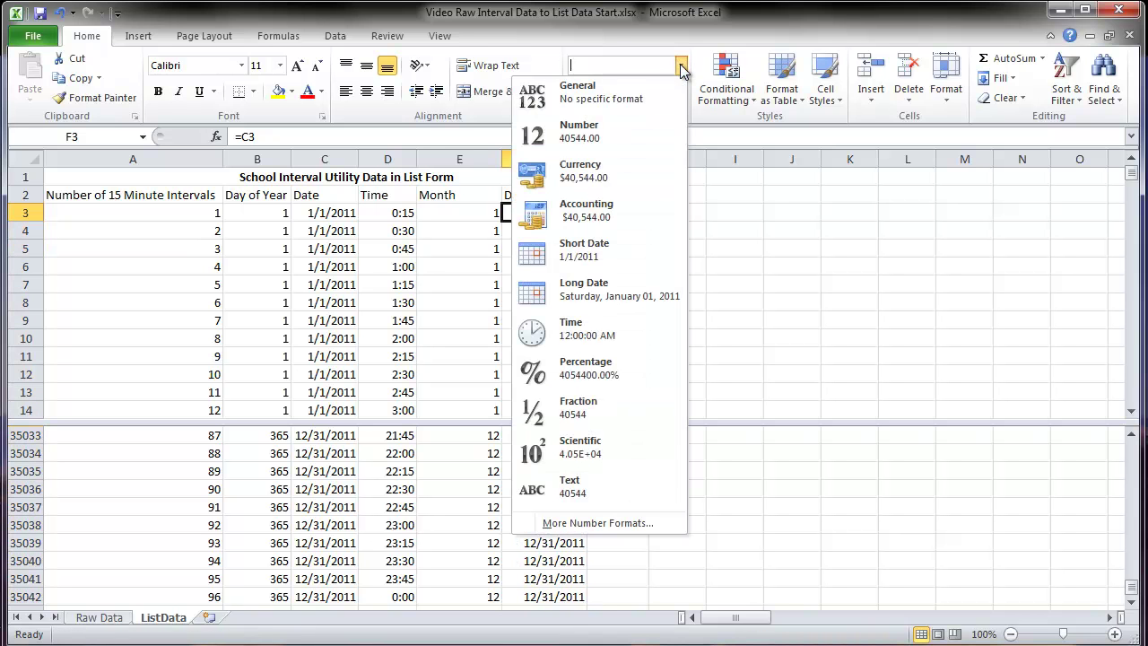
{"action": "left_click", "coordinate": [625, 522]}
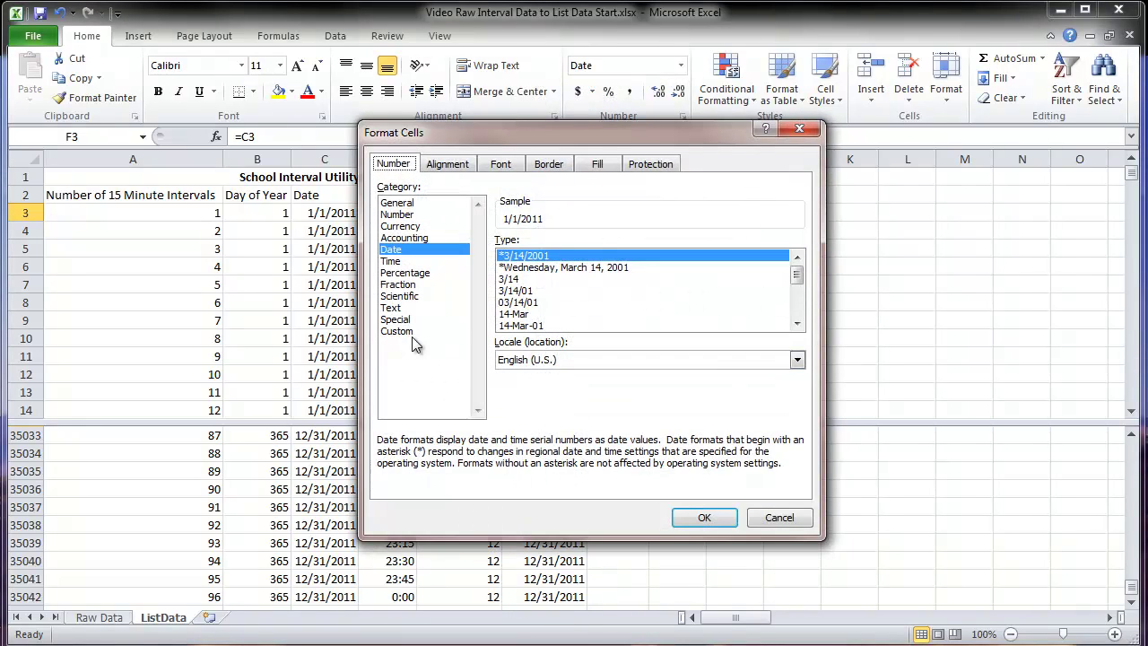
{"action": "left_click", "coordinate": [408, 333]}
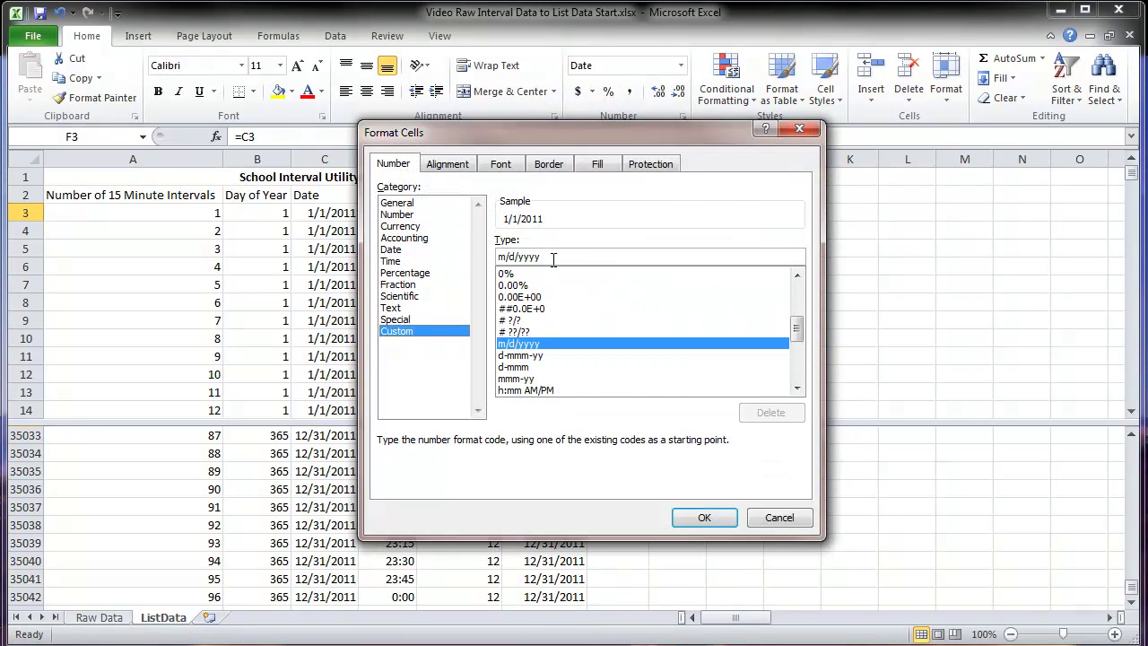
{"action": "left_click_drag", "start_coordinate": [553, 259], "coordinate": [450, 260]}
{"action": "type", "text": "ddd"}
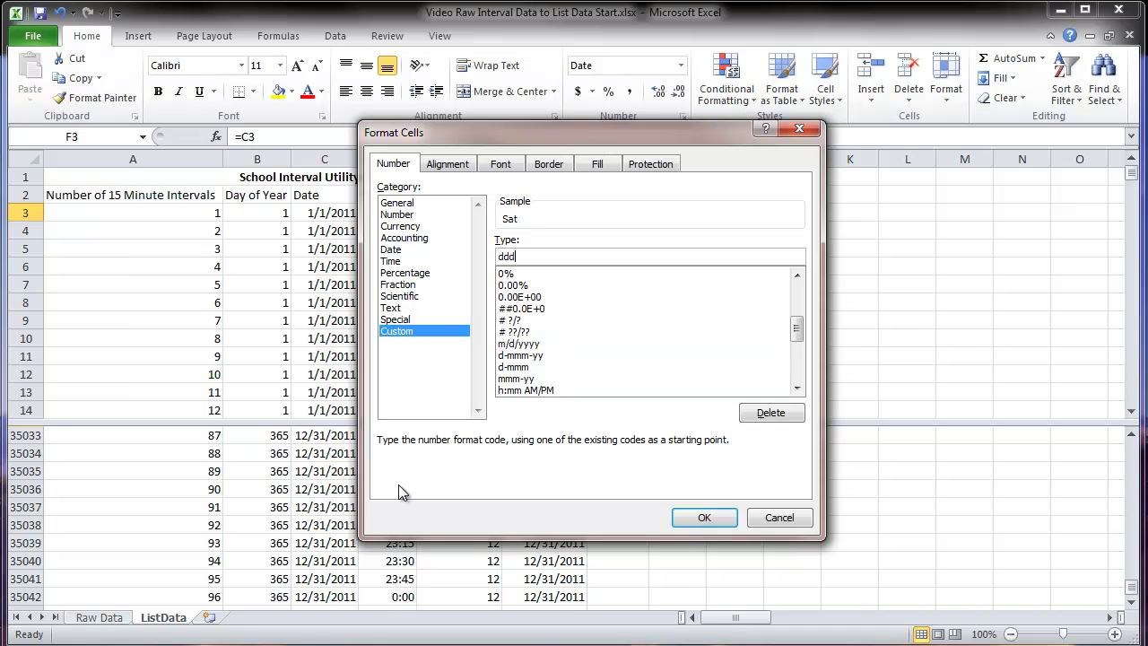
{"action": "type", "text": "dd"}
{"action": "left_click", "coordinate": [704, 517]}
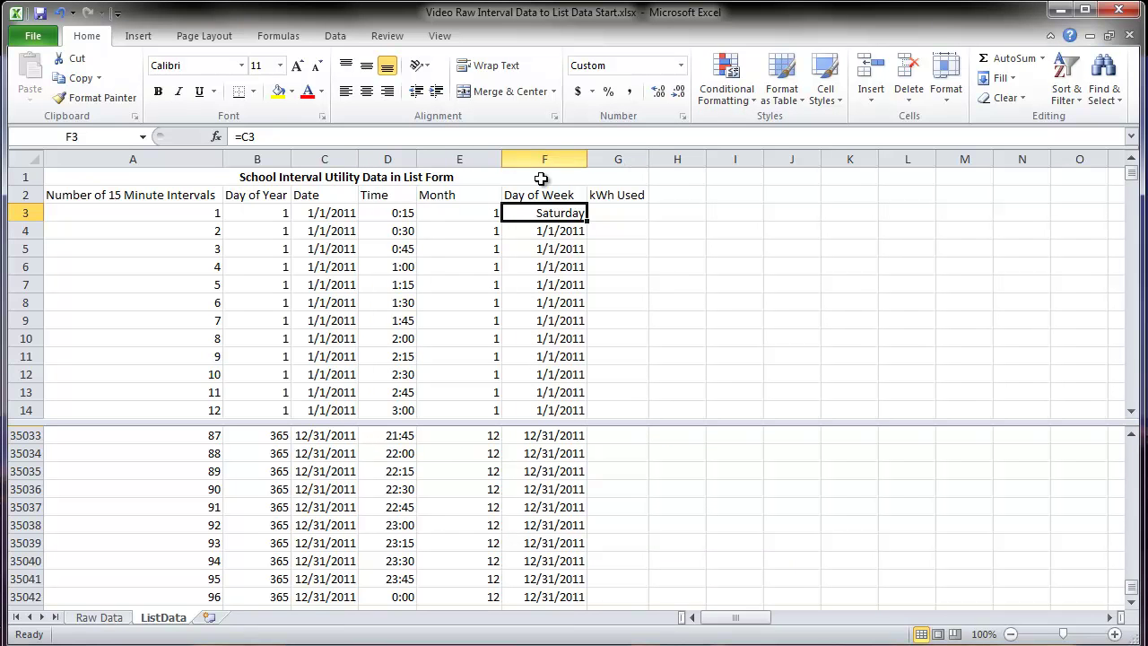
{"action": "double_click", "coordinate": [588, 220]}
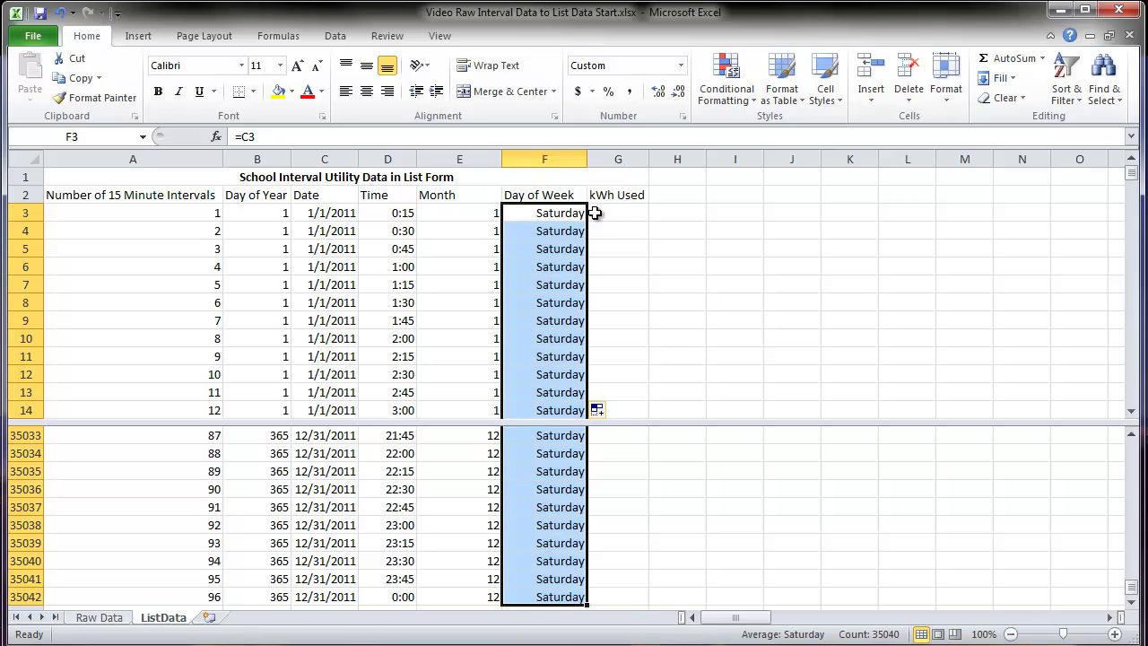